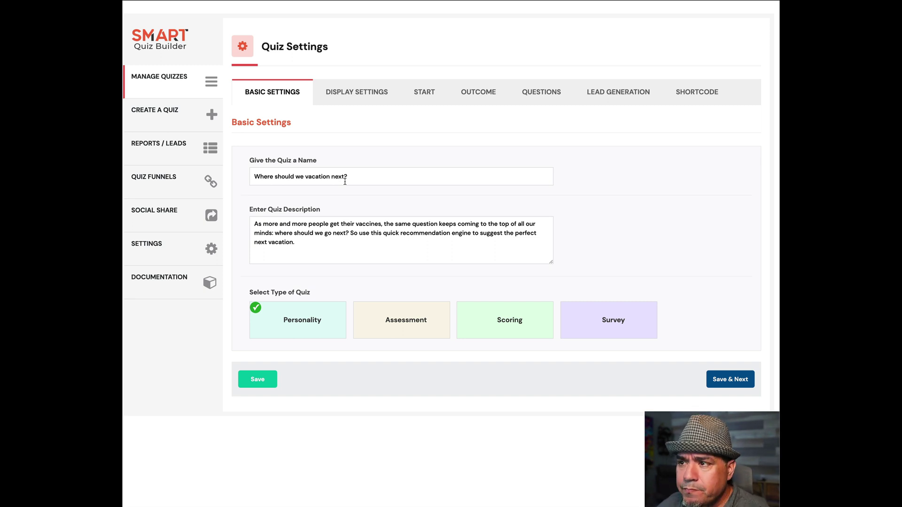
- Review the quiz's display settings: in-page placement, progress bar, opt-in and template options
left_click(356, 94)
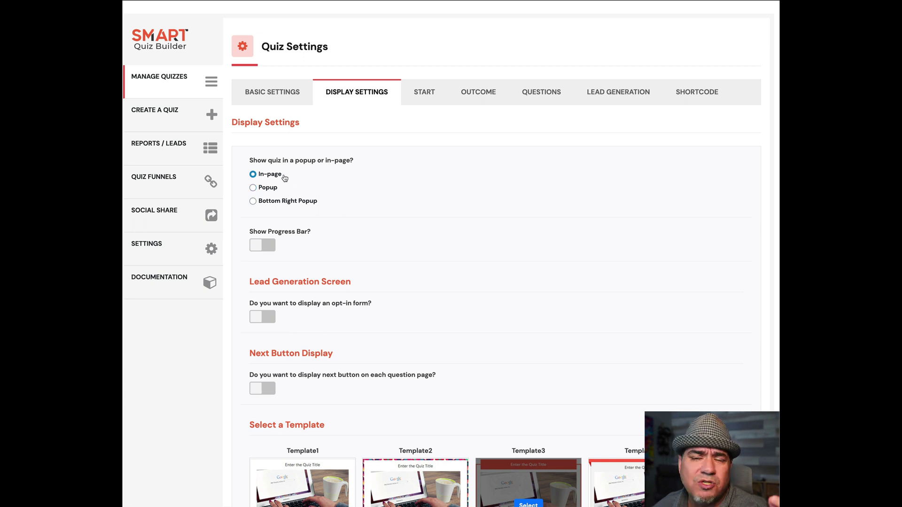
scroll(348, 235, "down", 1)
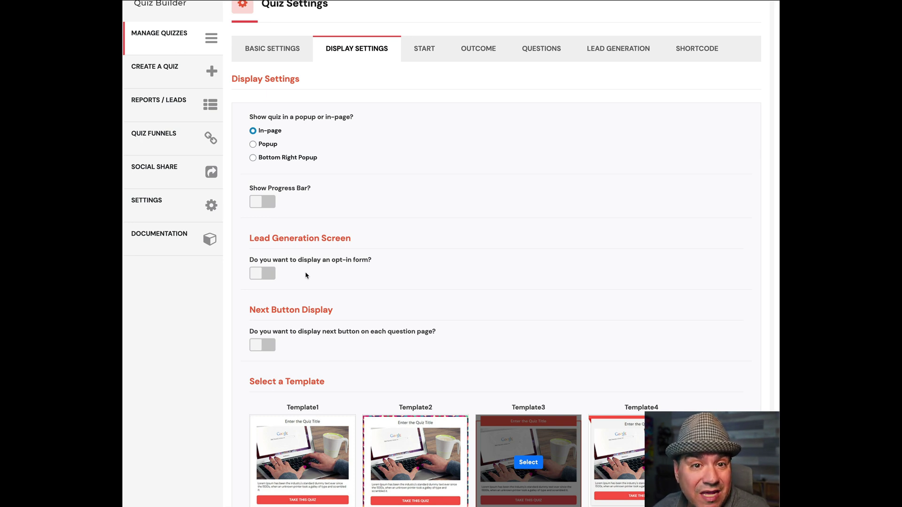
scroll(304, 281, "down", 1)
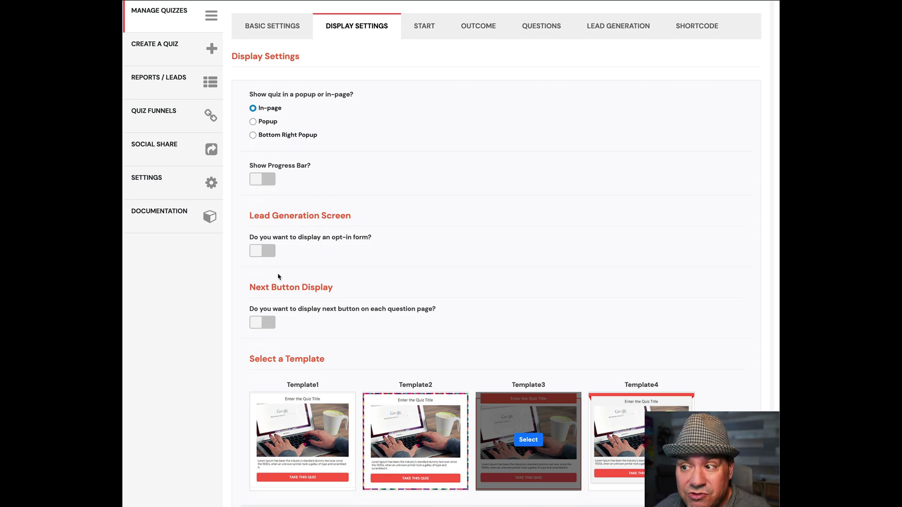
scroll(429, 338, "down", 1)
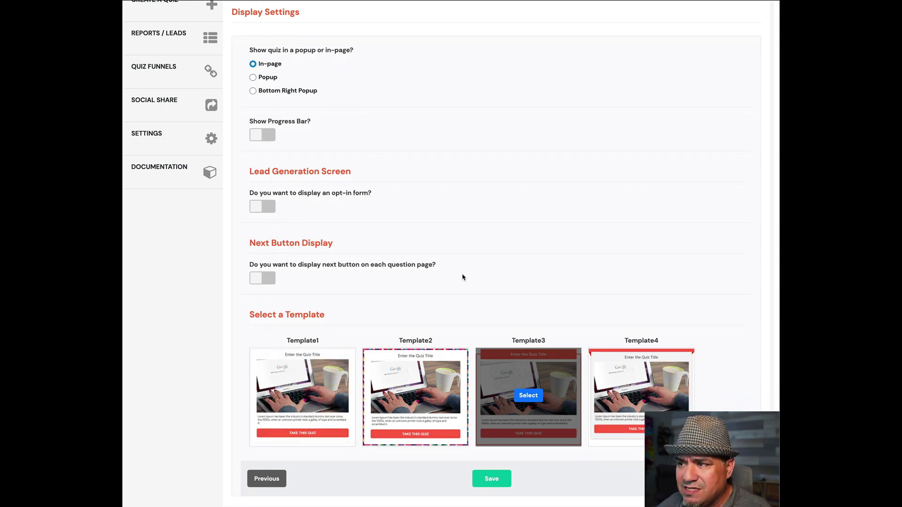
scroll(462, 277, "up", 3)
- On the Start screen customizer, expand Alignment & Background Color, Border Style and Shadow options
left_click(417, 97)
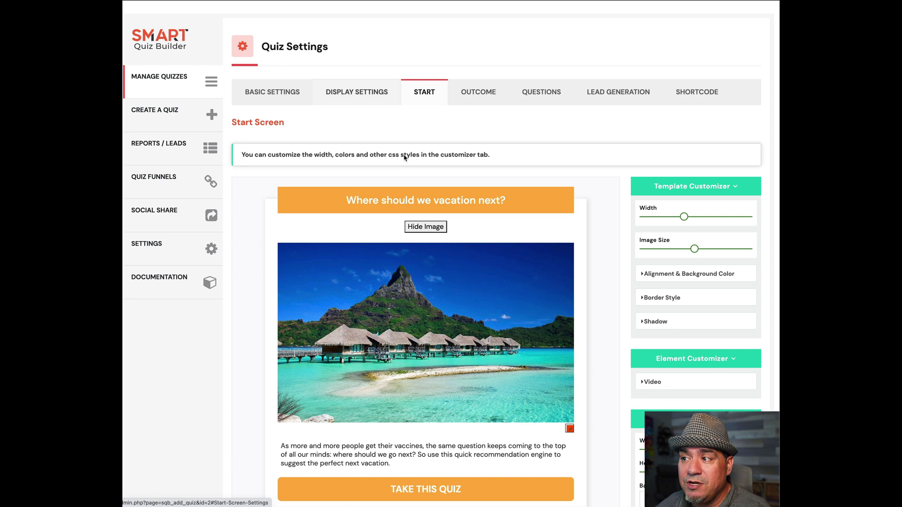
scroll(254, 246, "down", 3)
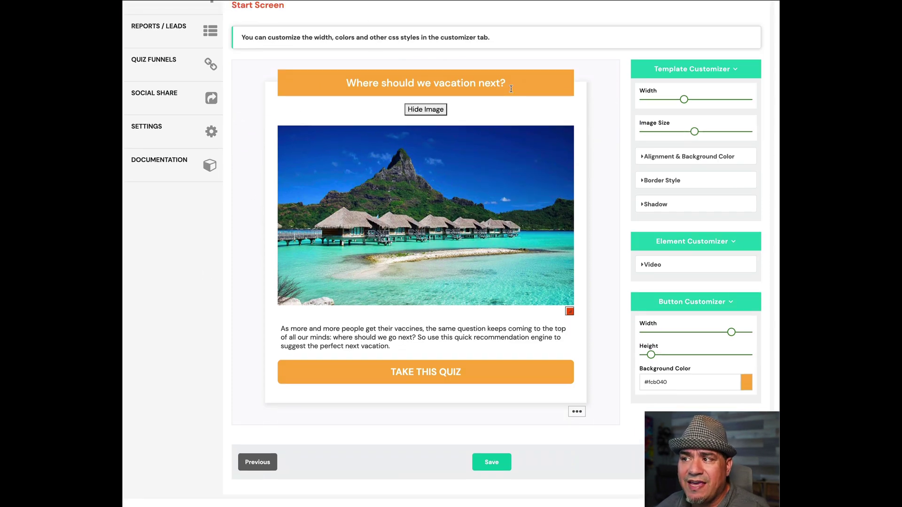
mouse_move(371, 185)
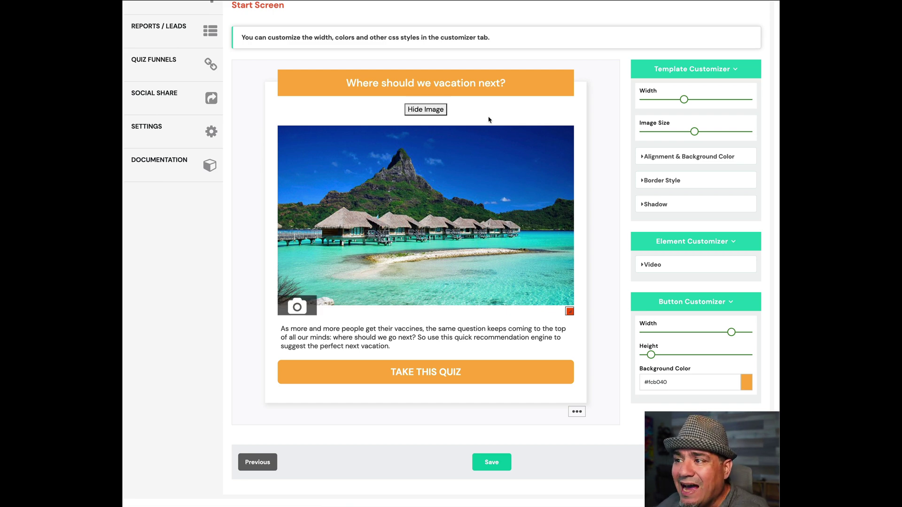
mouse_move(466, 240)
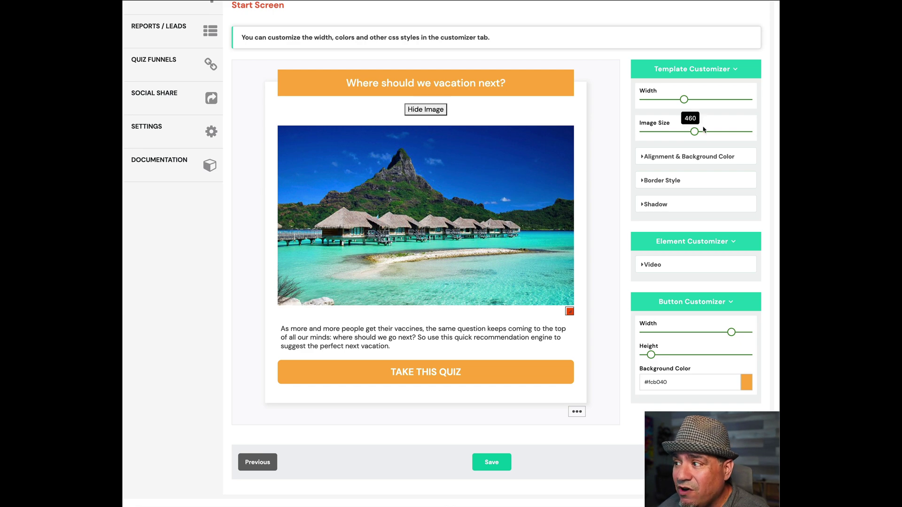
left_click(658, 159)
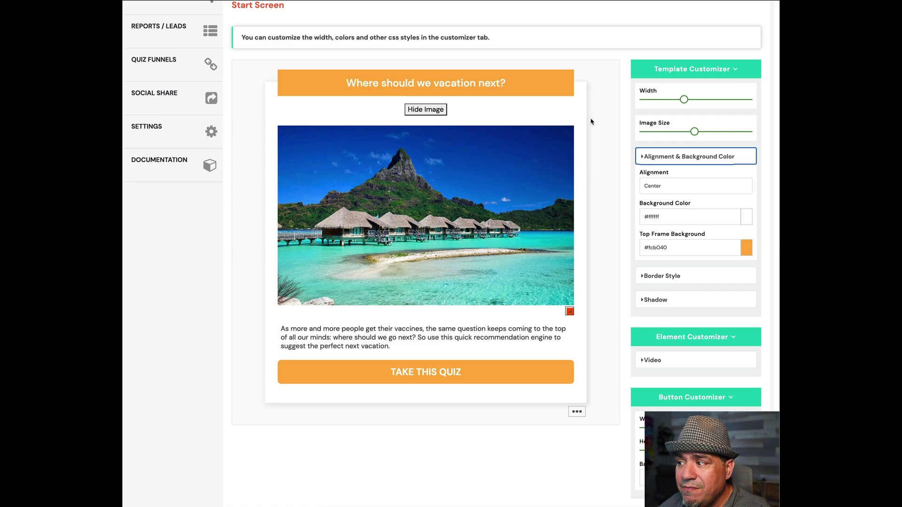
left_click(666, 278)
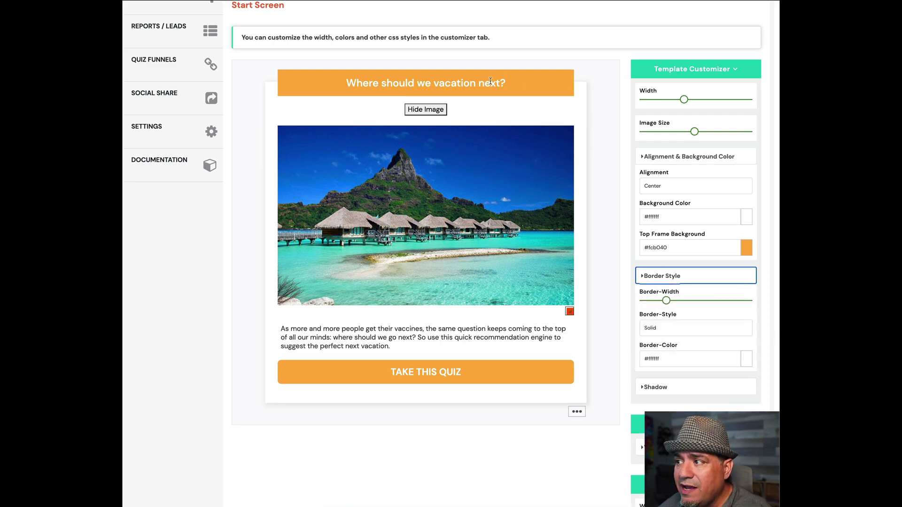
left_click(664, 387)
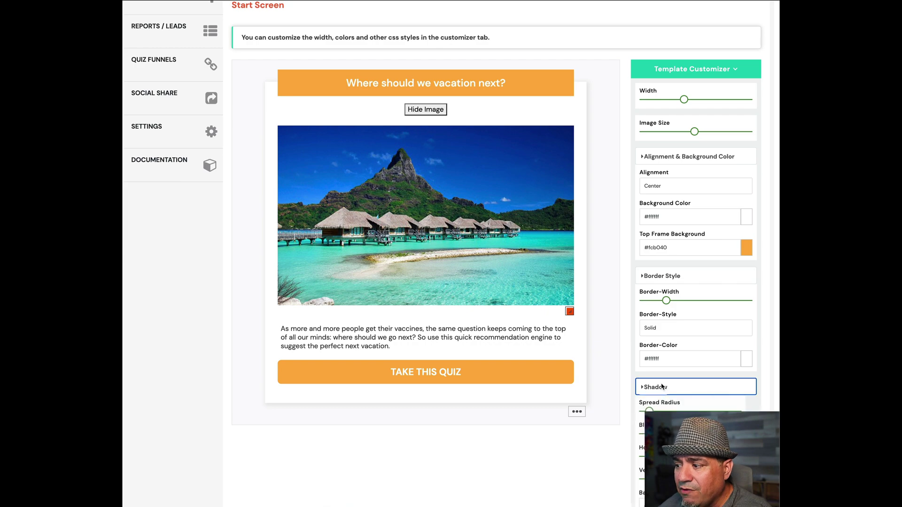
scroll(650, 404, "down", 3)
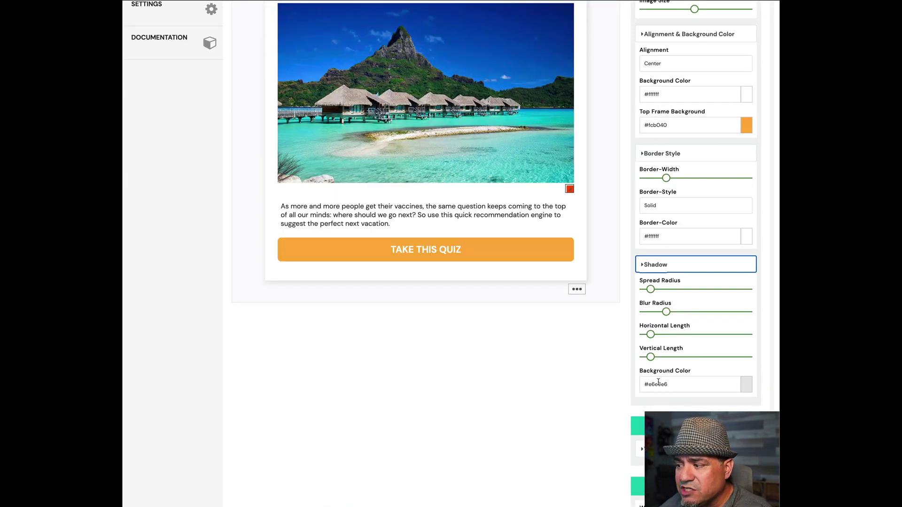
scroll(672, 402, "down", 4)
scroll(675, 399, "up", 10)
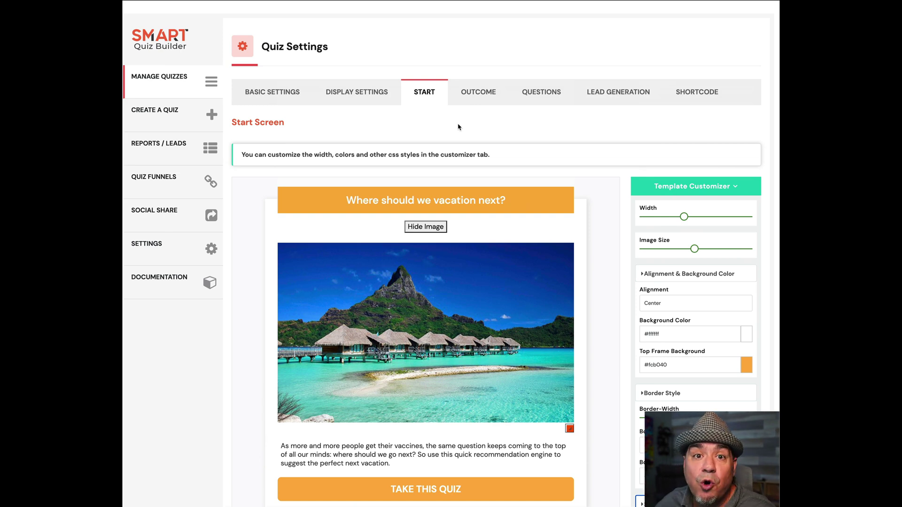
- Open the outcome settings and view the Camping, Cruise, Regional Hike and Rafting outcomes
left_click(472, 97)
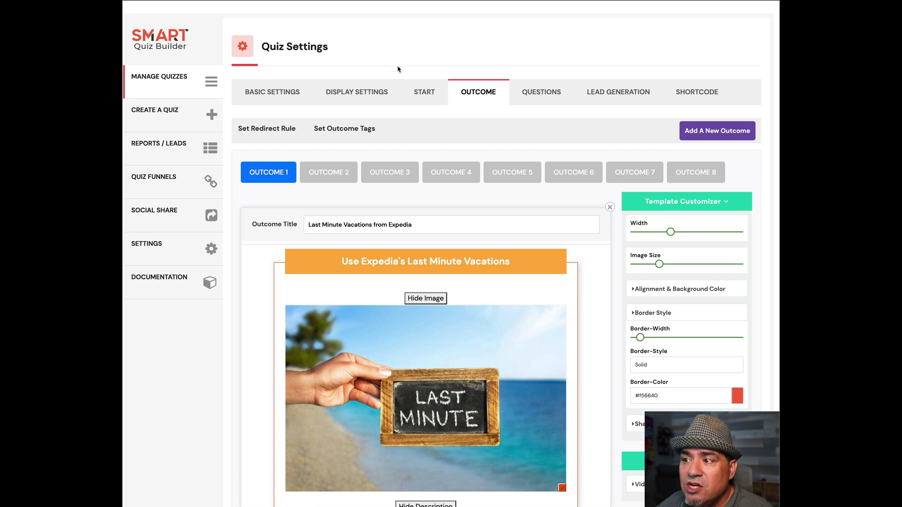
scroll(509, 210, "down", 3)
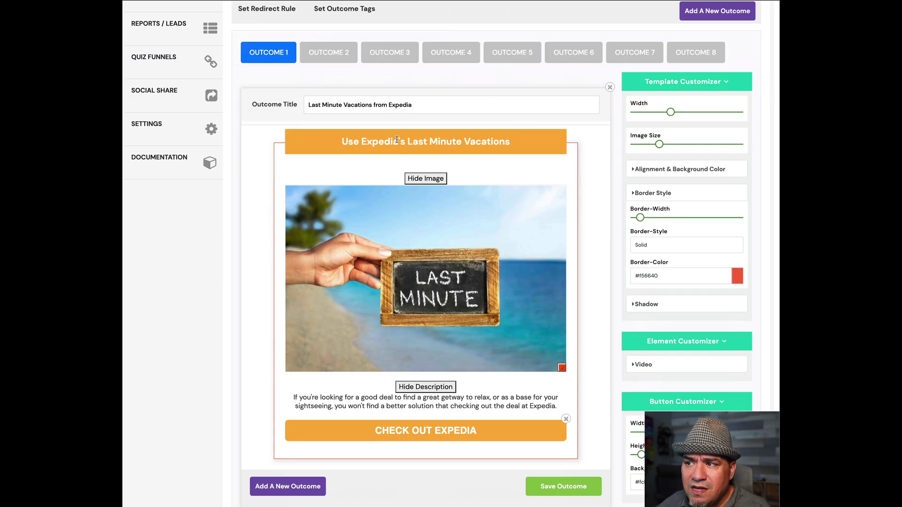
left_click(327, 55)
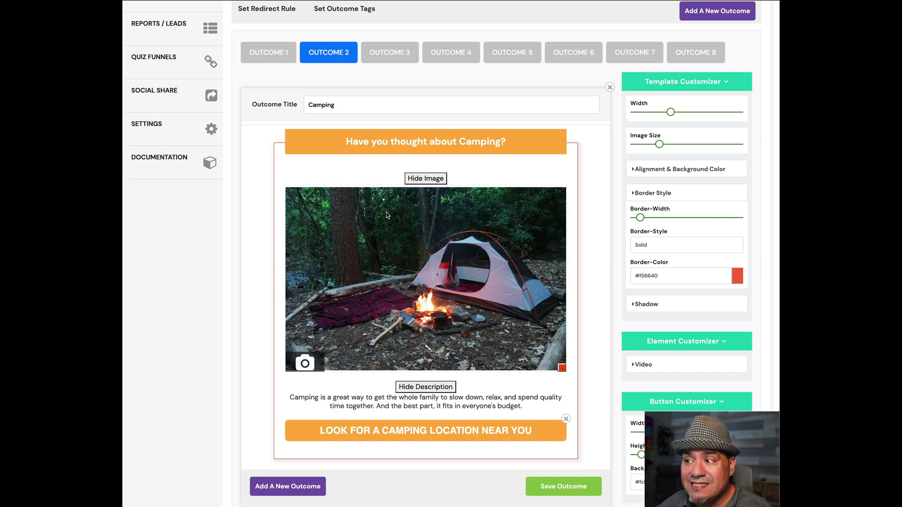
left_click(389, 54)
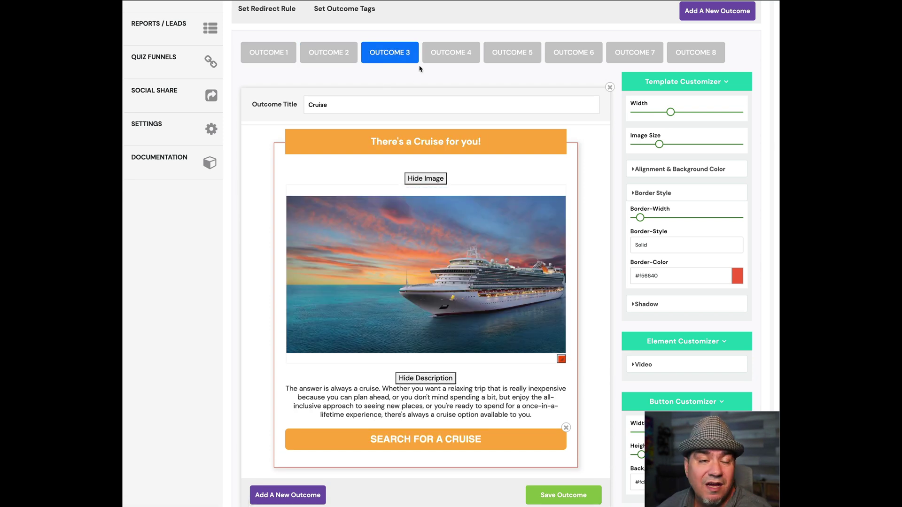
left_click(440, 50)
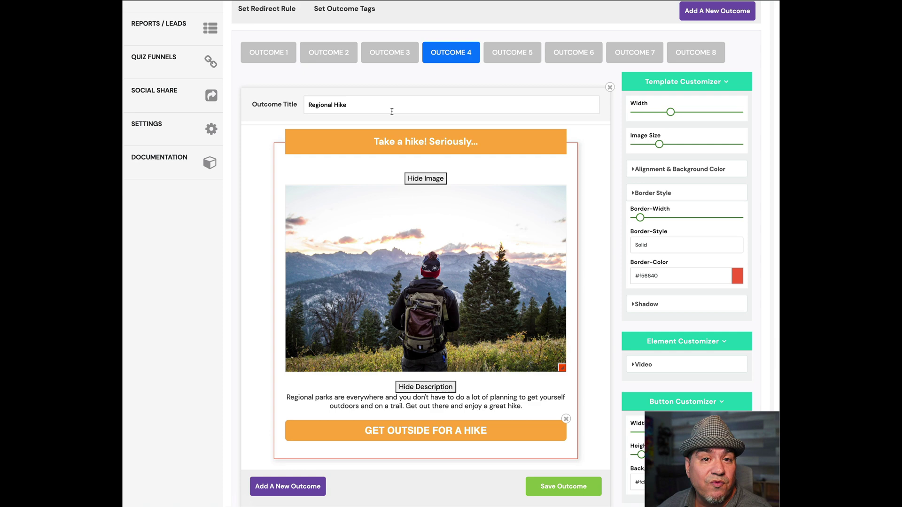
left_click(498, 59)
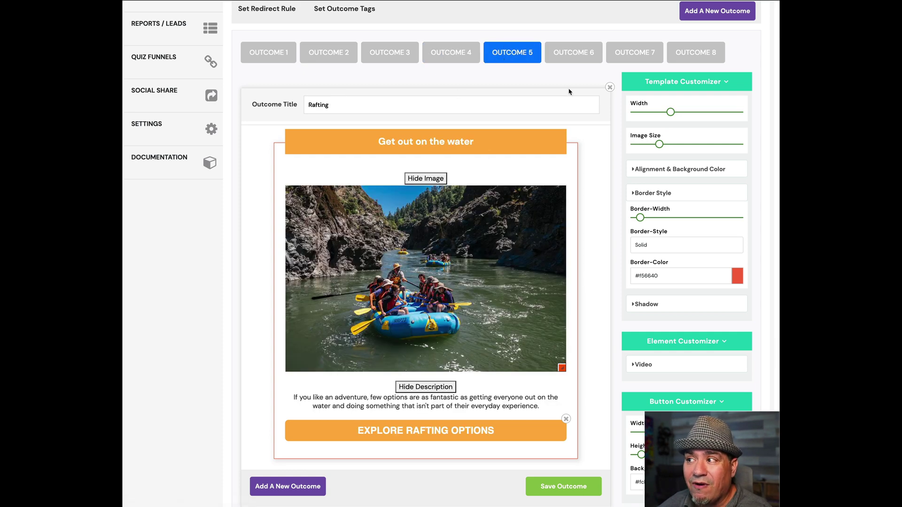
- View the Grand Canyon, Camino and Great Wall outcomes, ending on Camino
left_click(574, 57)
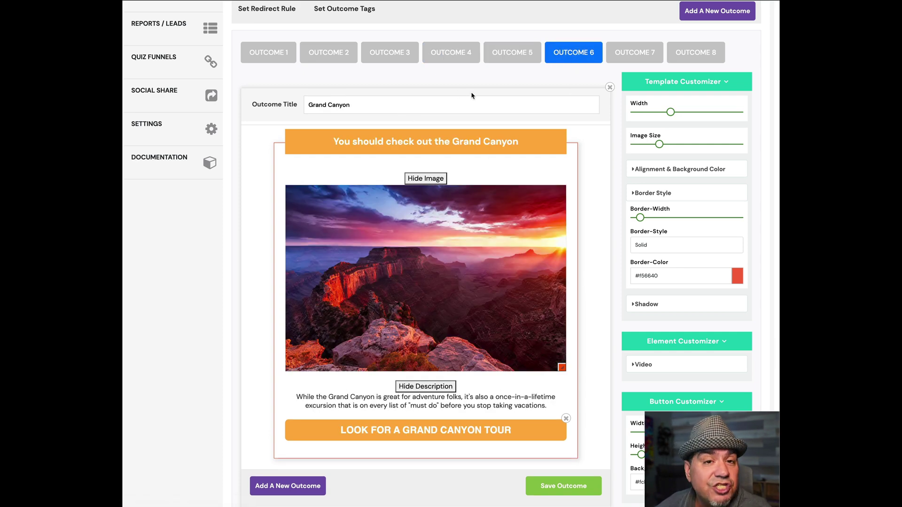
left_click(621, 52)
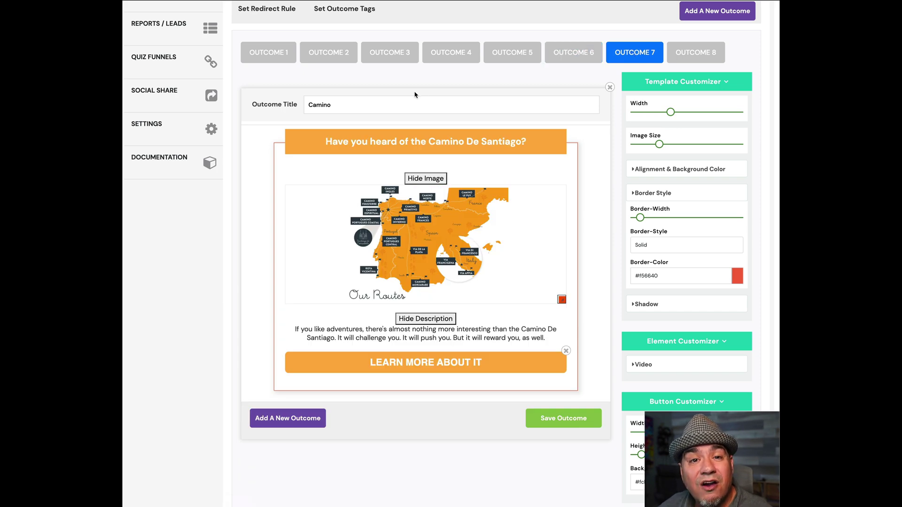
left_click(706, 52)
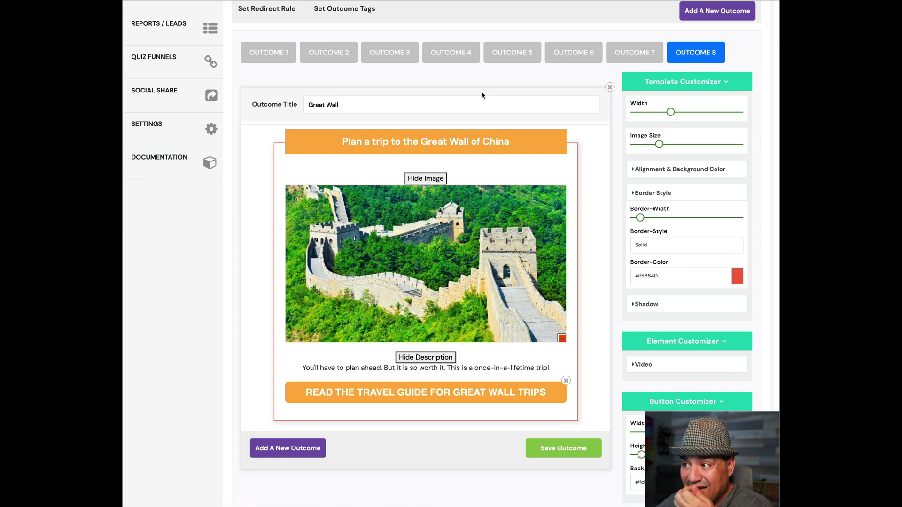
left_click(634, 53)
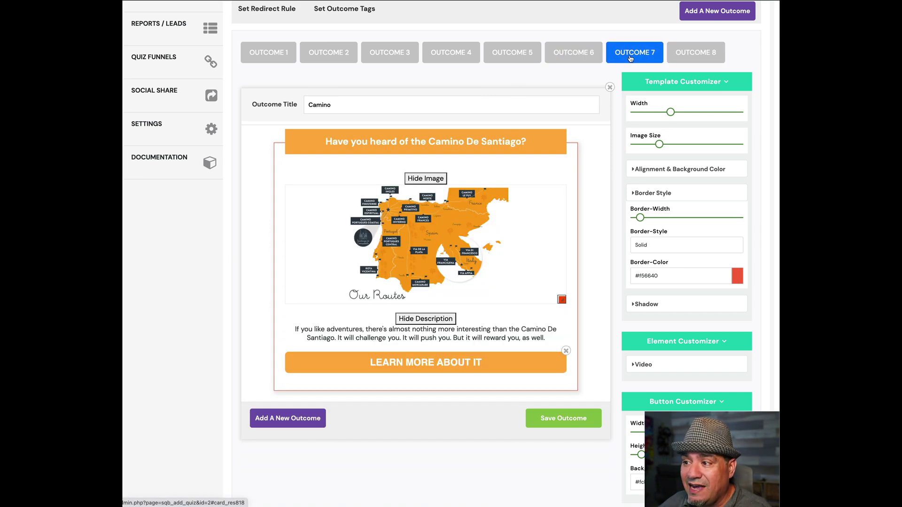
- Inspect the LEARN MORE ABOUT IT button's link, then cancel the Insert link dialog unchanged
left_click(383, 362)
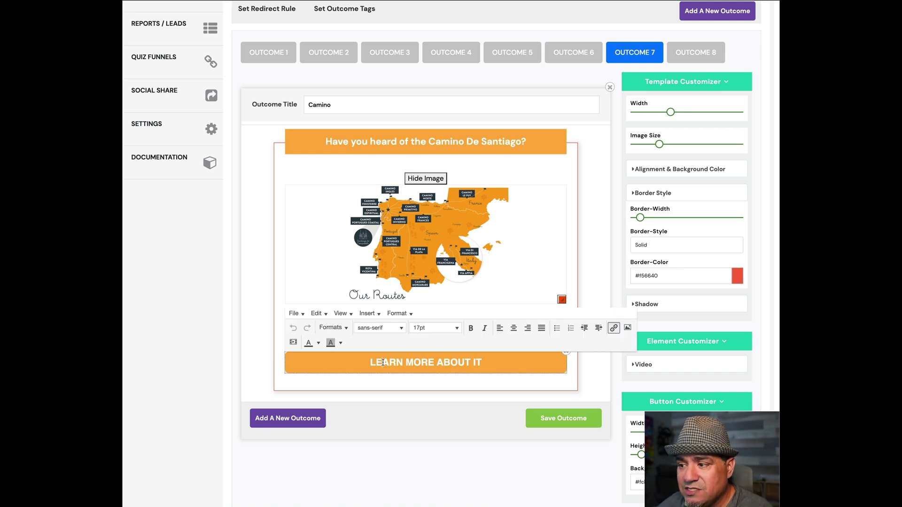
left_click(613, 328)
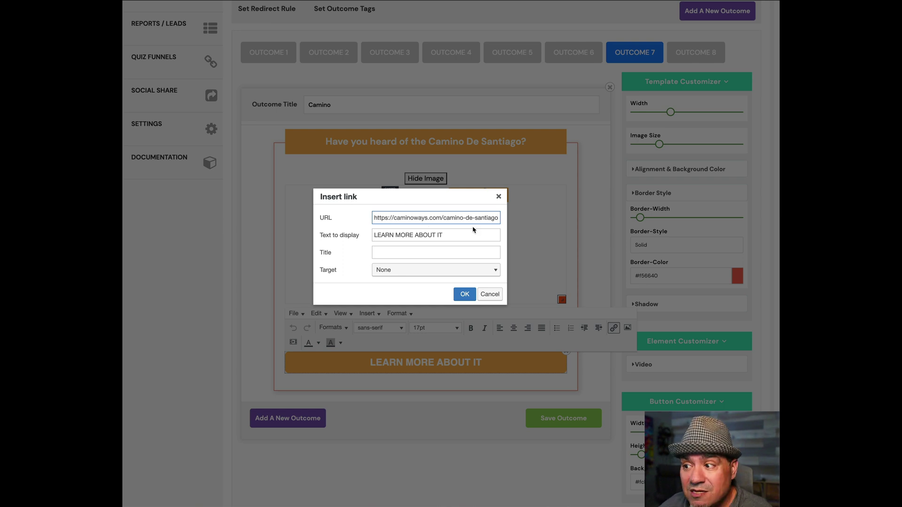
left_click(489, 294)
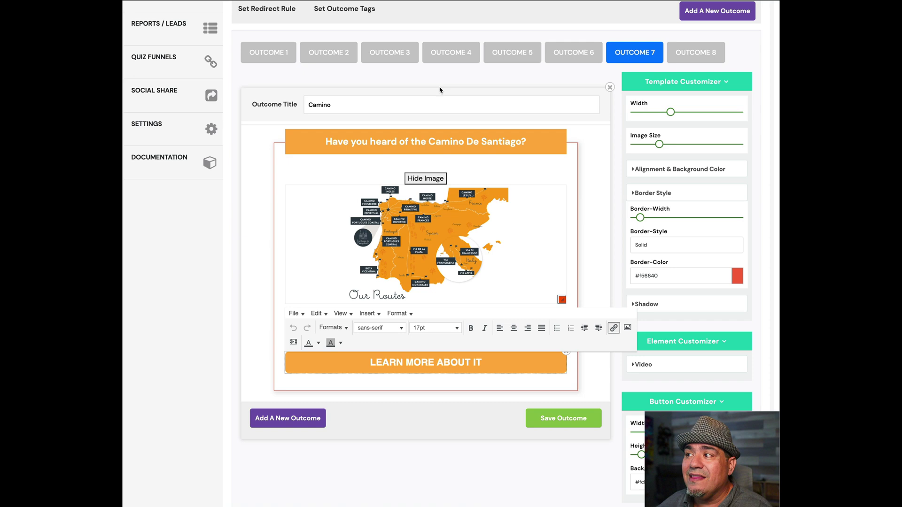
scroll(428, 98, "up", 3)
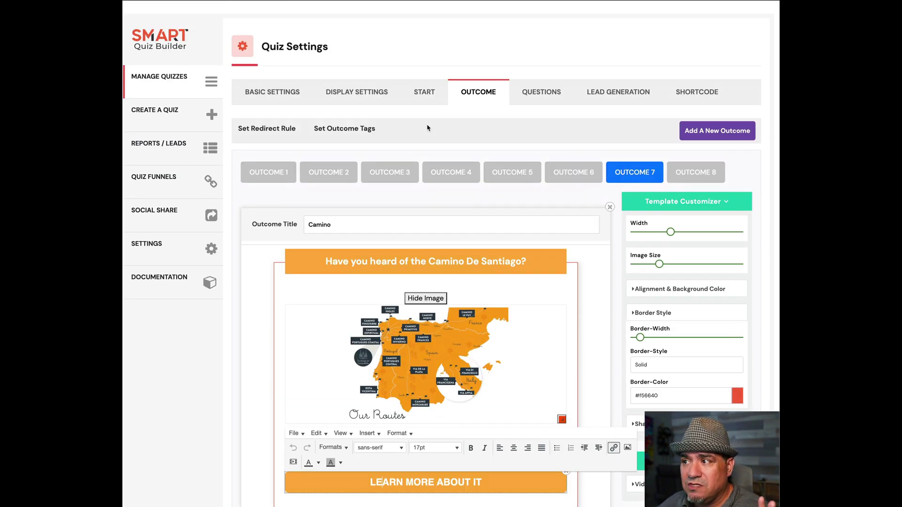
- Open the Questions section, review Questions 2 and 3, and return to Question 1
left_click(540, 92)
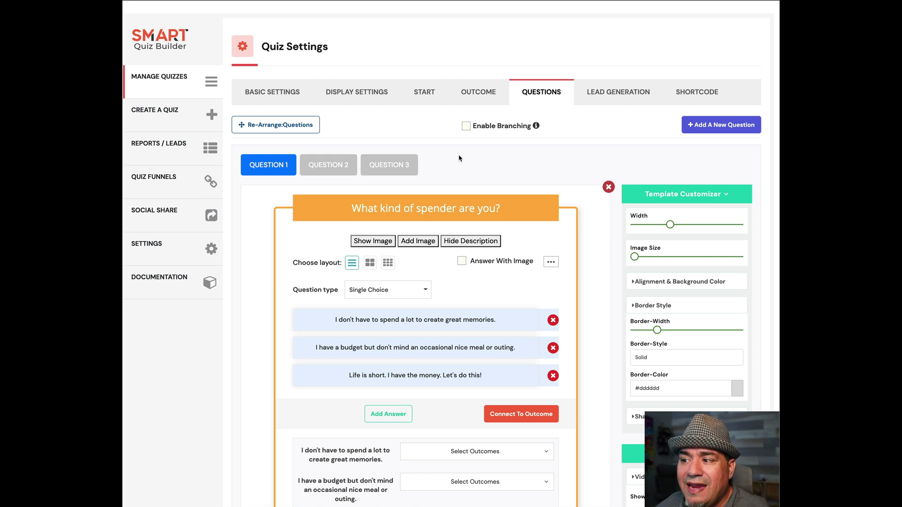
scroll(454, 175, "down", 2)
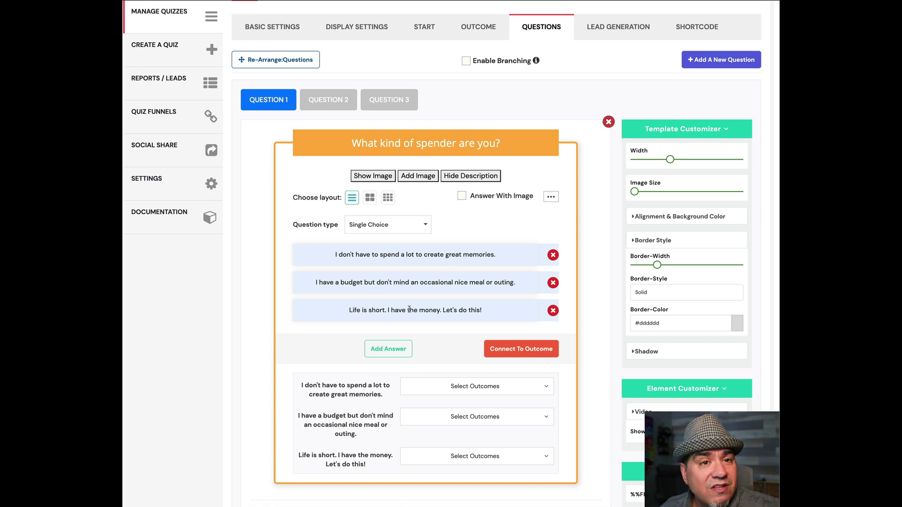
left_click(326, 98)
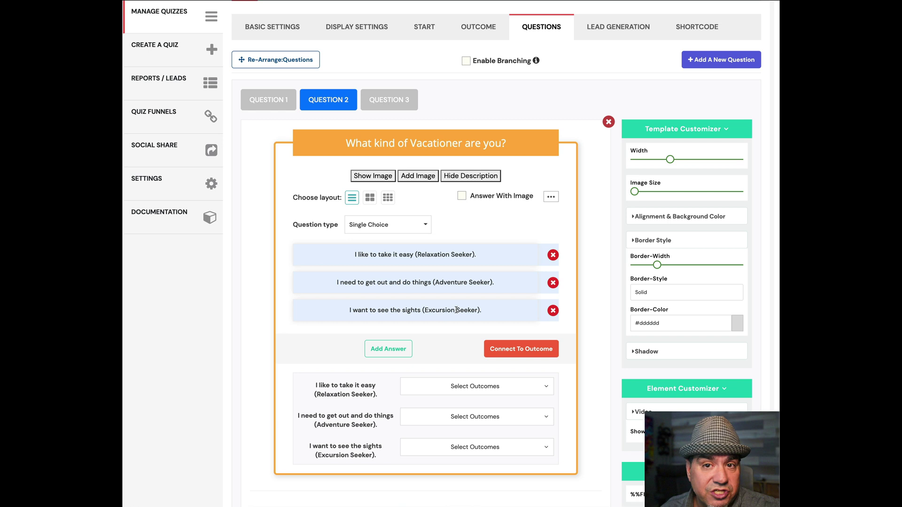
left_click(403, 102)
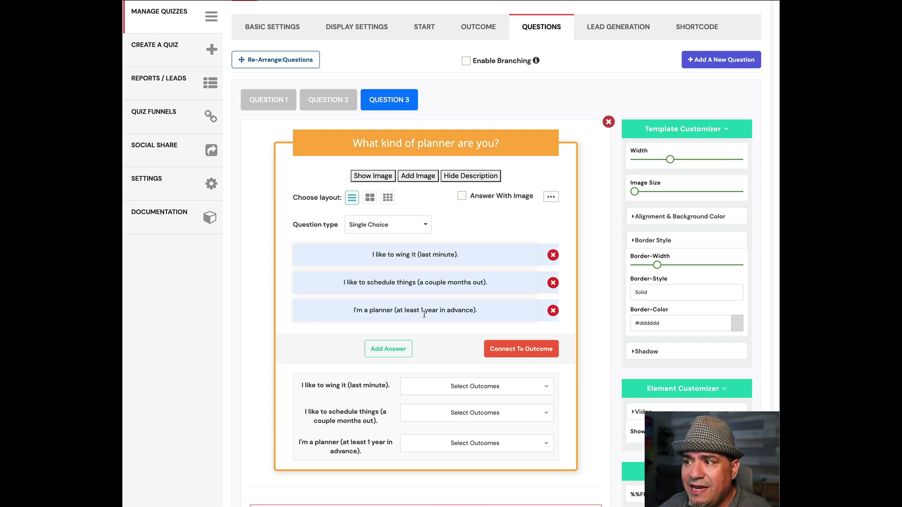
left_click(266, 109)
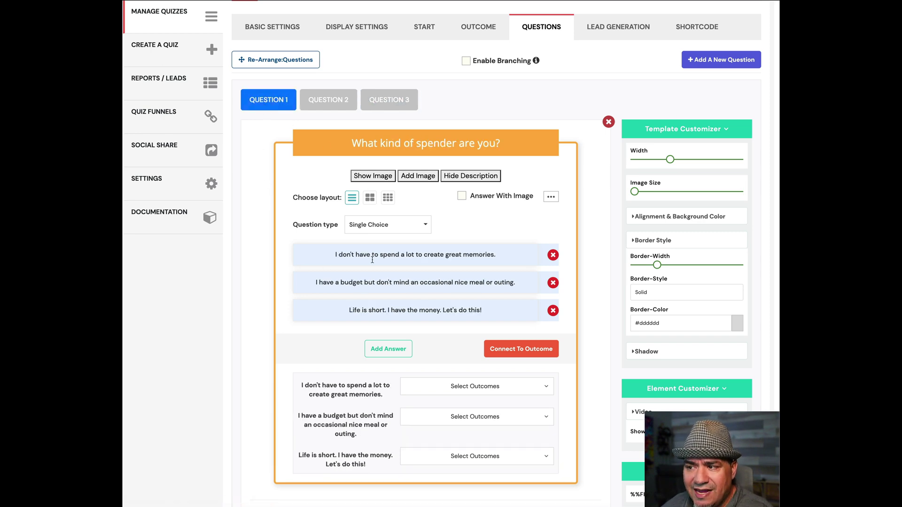
- Open the Select Outcomes dropdowns for all three answers of the spender question
scroll(348, 310, "down", 3)
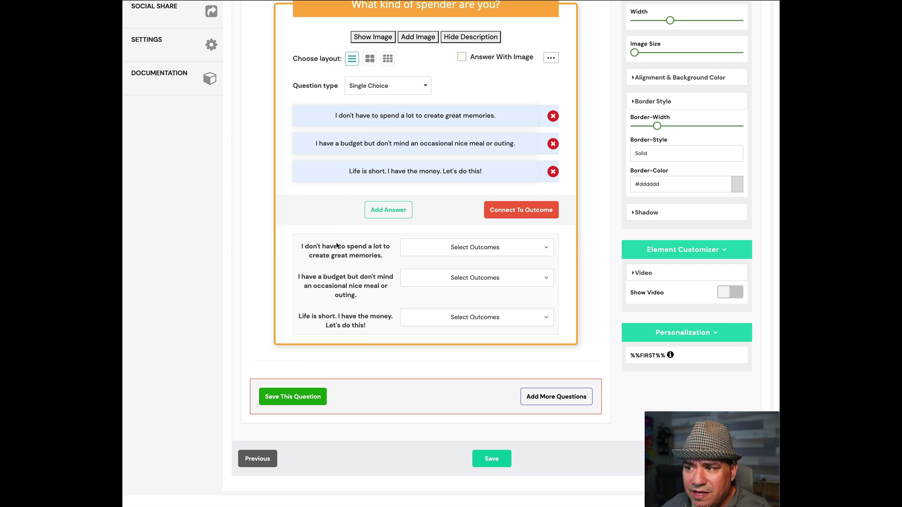
left_click(467, 249)
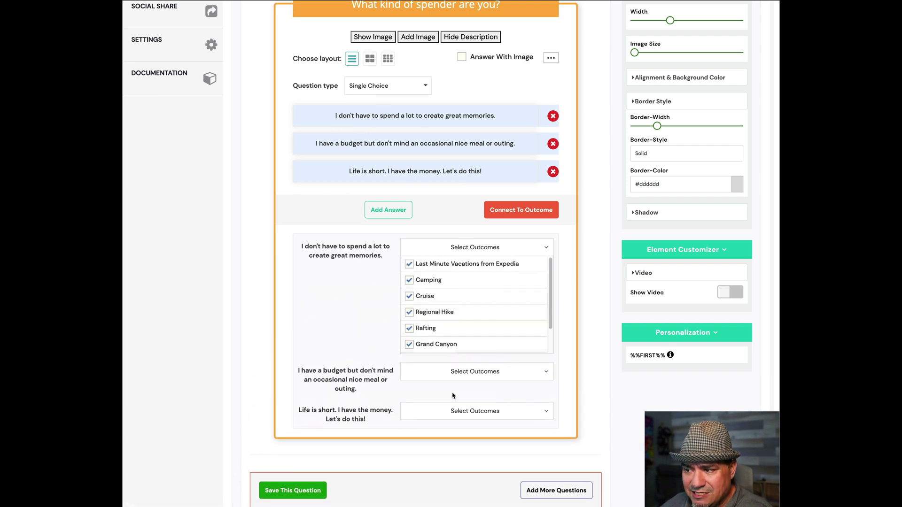
left_click(453, 372)
scroll(448, 391, "down", 1)
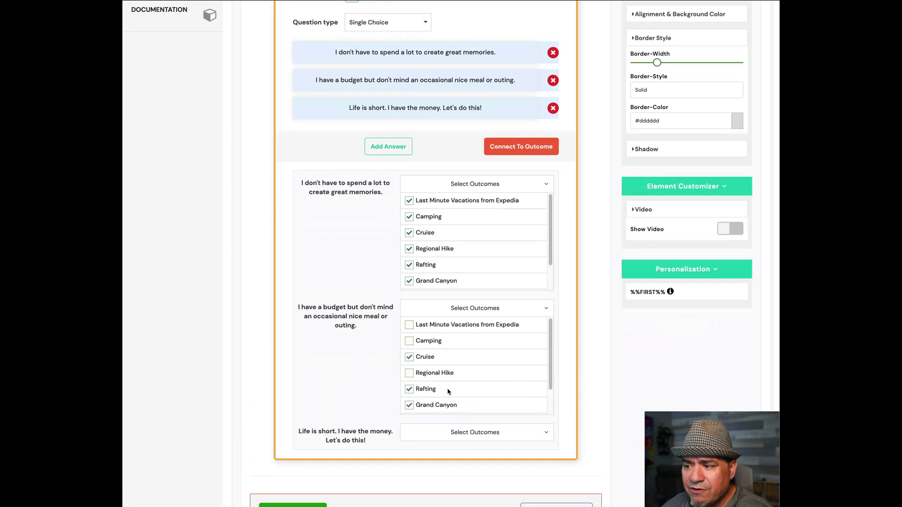
left_click(459, 433)
- Scroll through the mappings, confirming the budget answer links to Cruise, Rafting and Grand Canyon
scroll(348, 306, "down", 2)
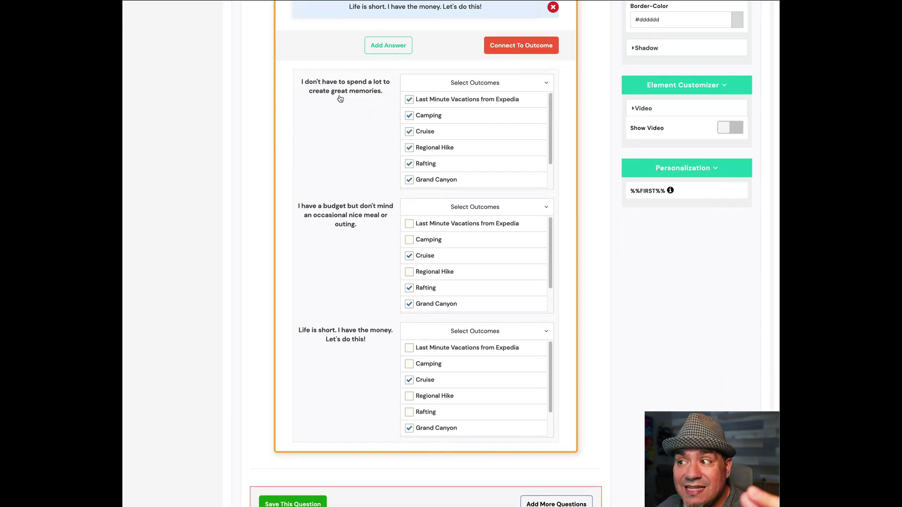
scroll(470, 127, "down", 1)
scroll(468, 129, "up", 1)
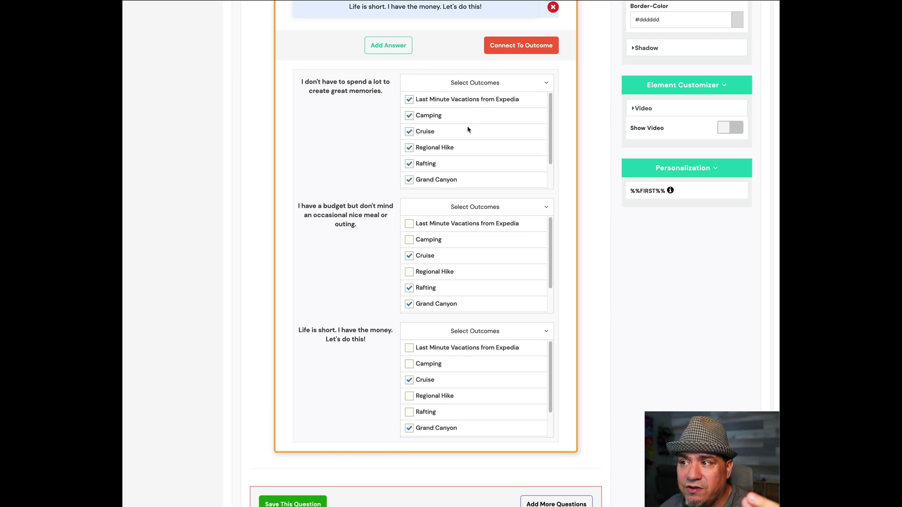
scroll(467, 129, "down", 1)
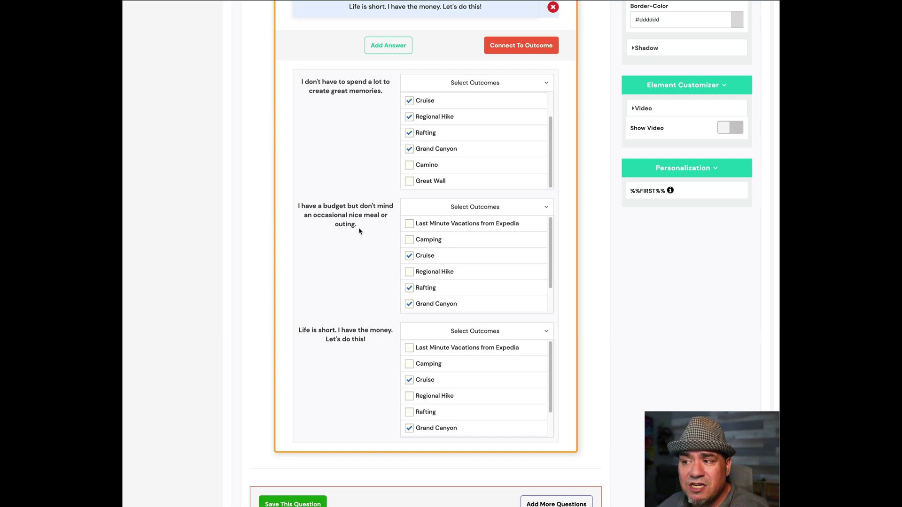
scroll(481, 259, "down", 2)
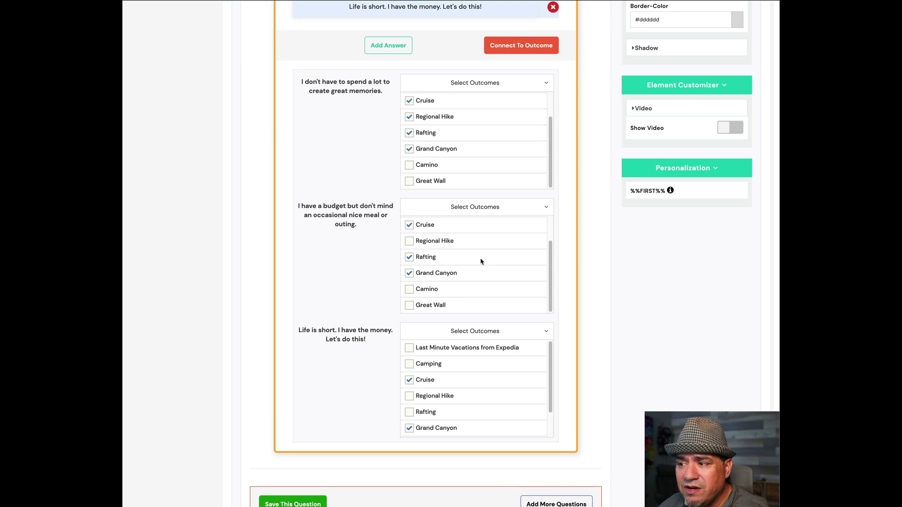
scroll(472, 284, "up", 3)
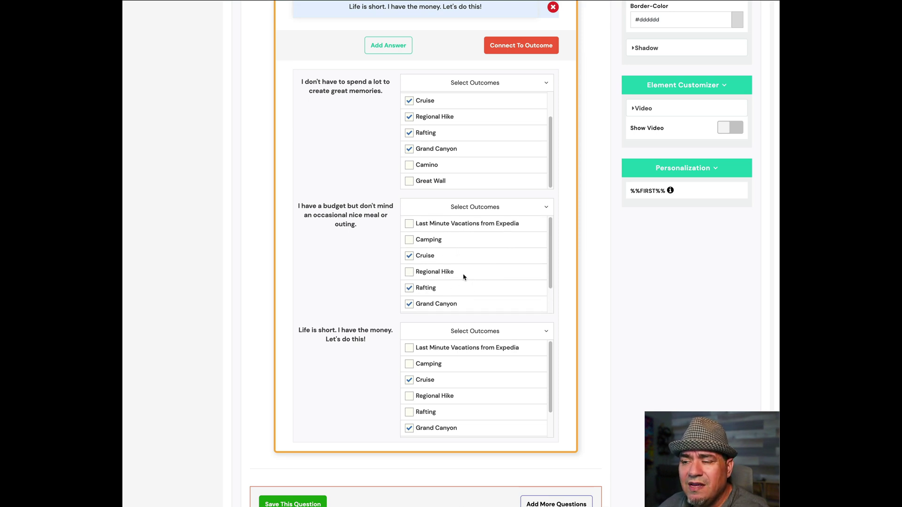
scroll(464, 277, "down", 2)
scroll(471, 354, "down", 3)
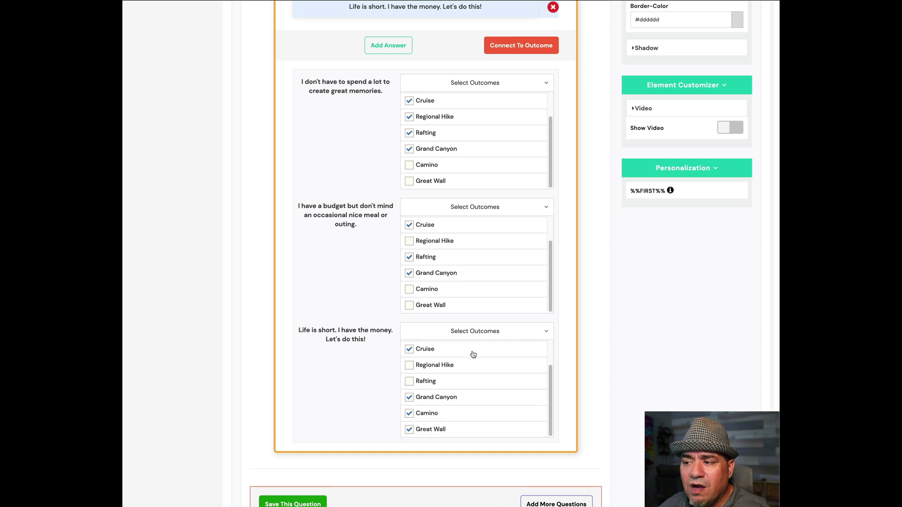
scroll(488, 352, "up", 3)
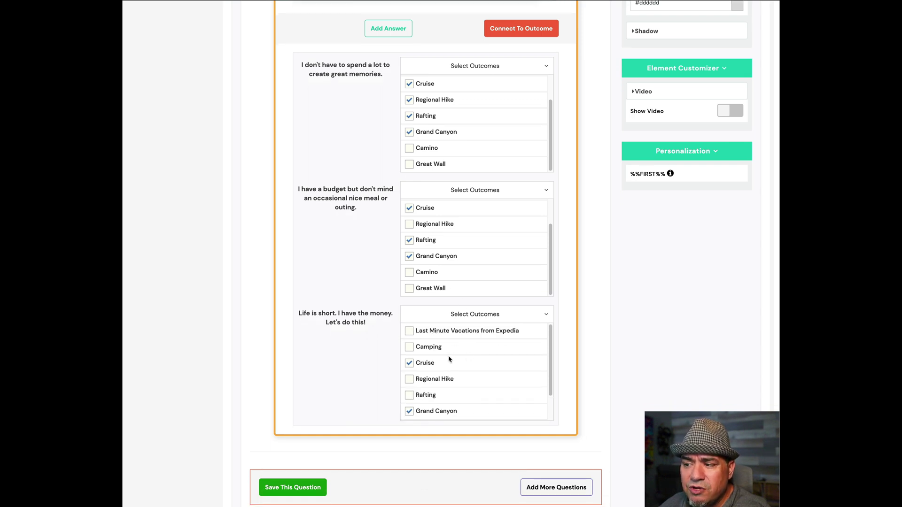
scroll(446, 365, "down", 2)
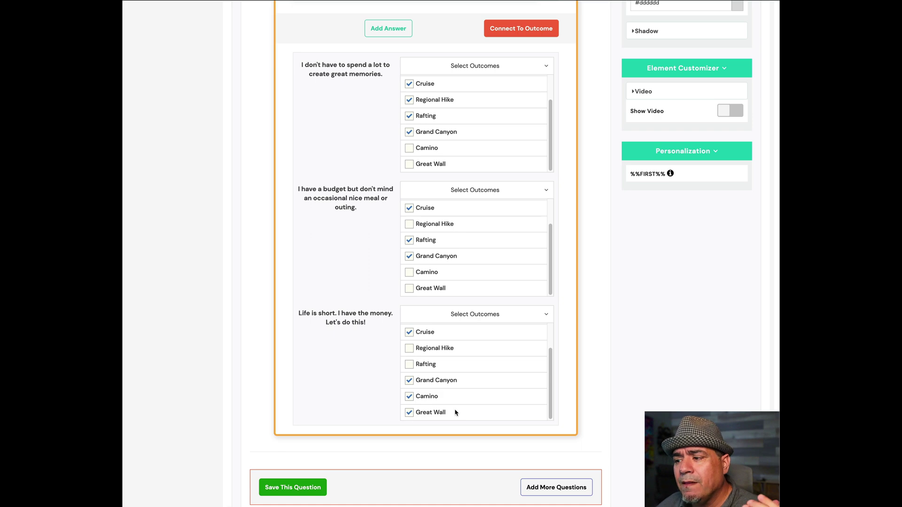
scroll(294, 173, "up", 5)
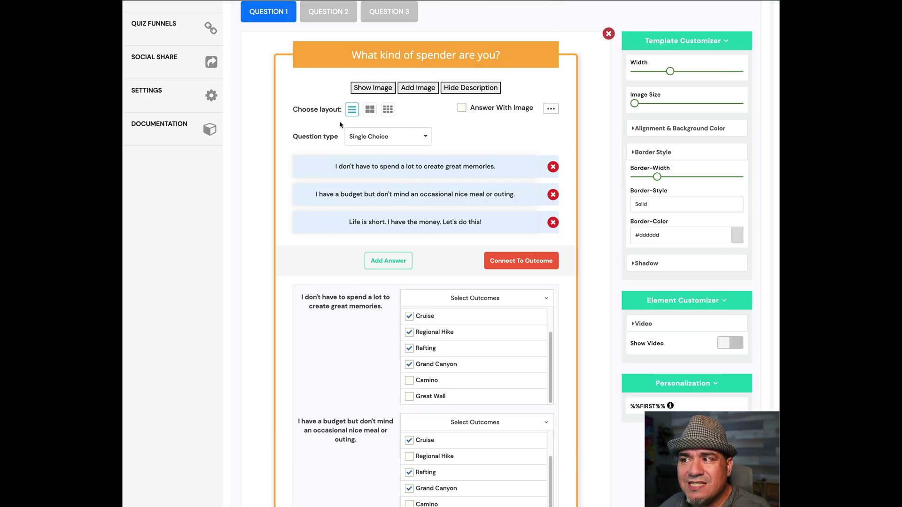
- Check the outcomes mapped to the Vacationer question's Relaxation, Adventure and Excursion Seeker answers
left_click(326, 12)
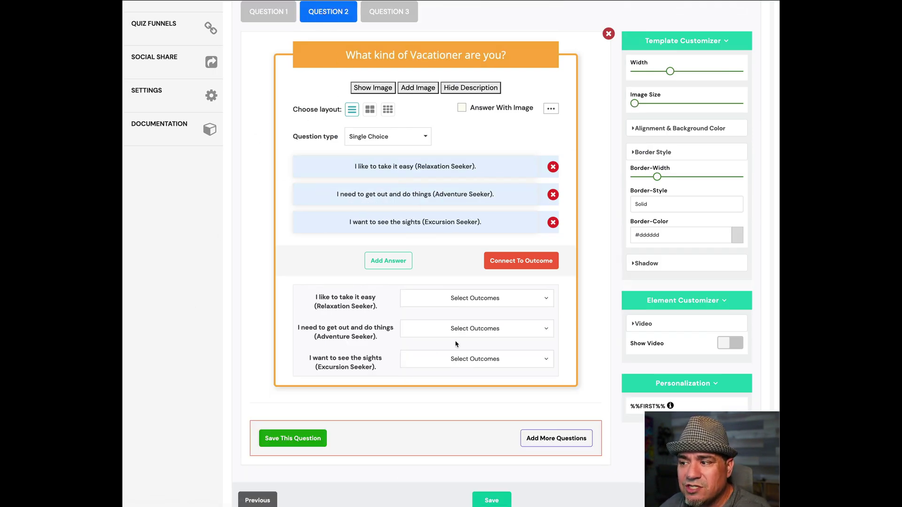
left_click(454, 299)
scroll(429, 366, "down", 2)
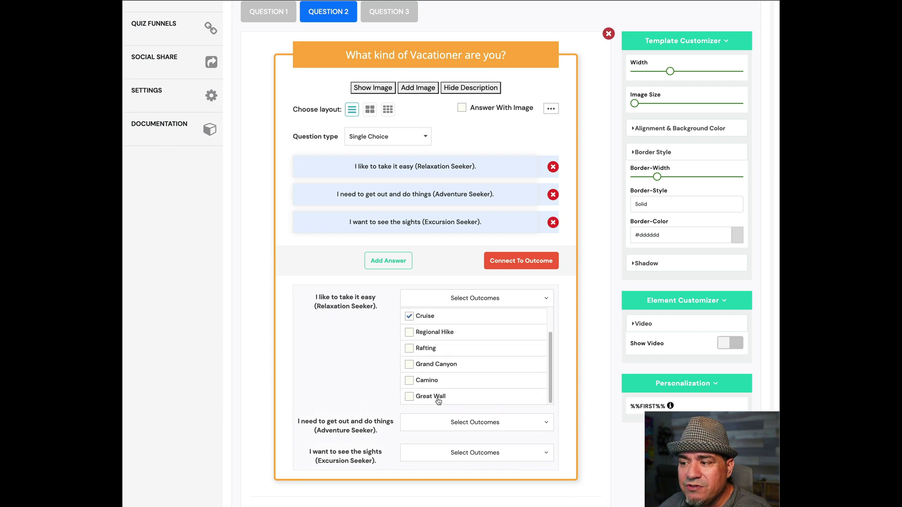
left_click(447, 428)
scroll(446, 429, "down", 3)
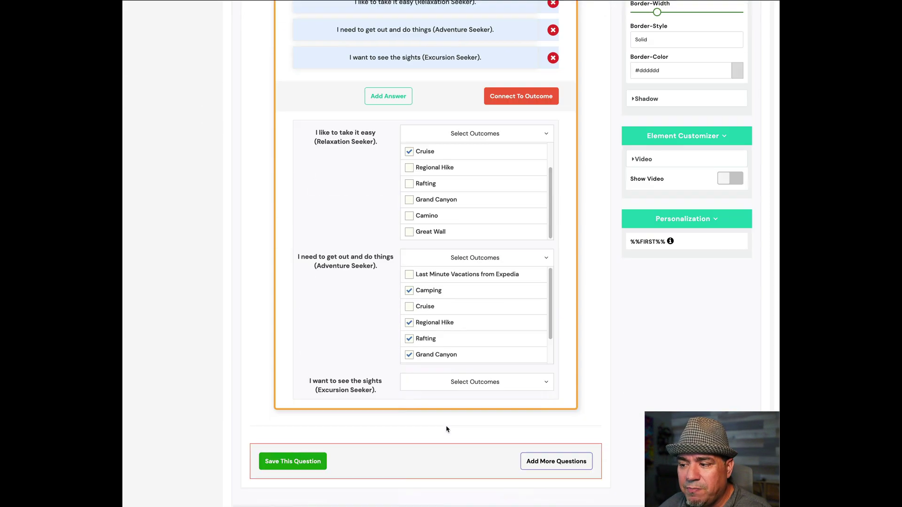
left_click(446, 383)
scroll(437, 338, "down", 2)
scroll(447, 338, "up", 1)
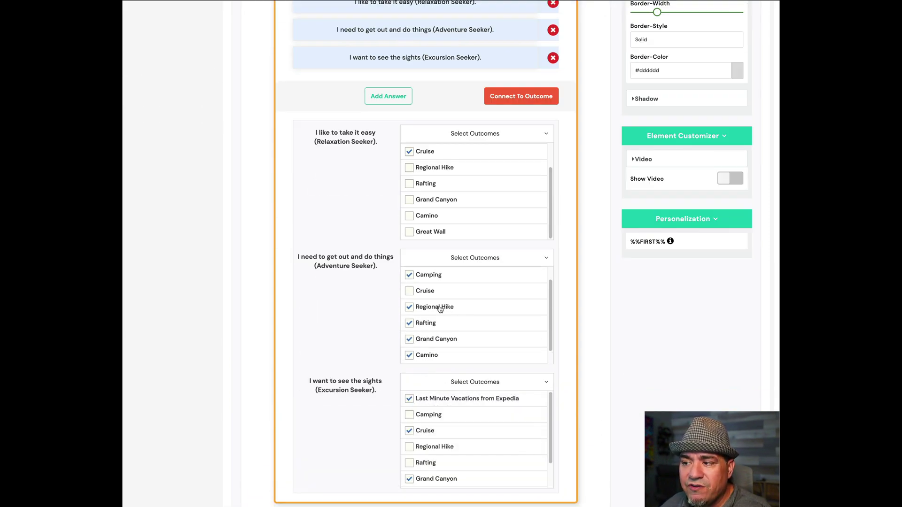
scroll(440, 309, "down", 1)
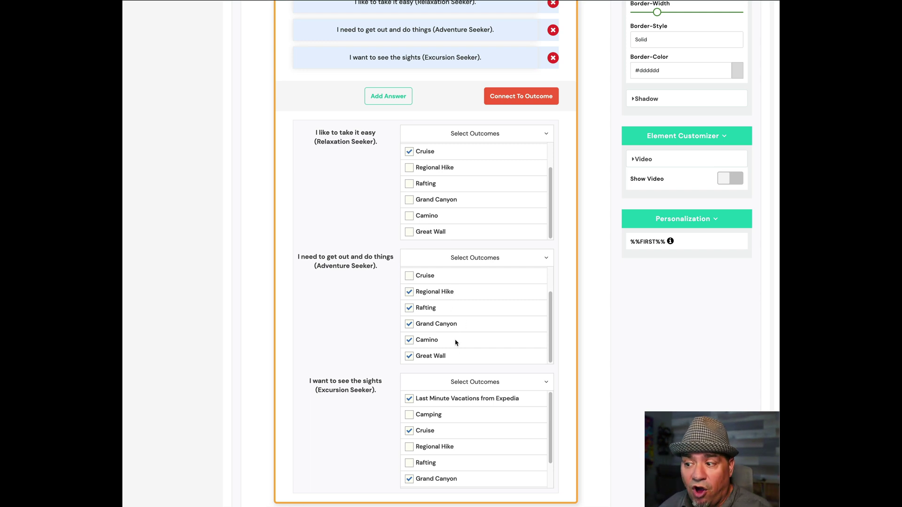
scroll(455, 343, "down", 2)
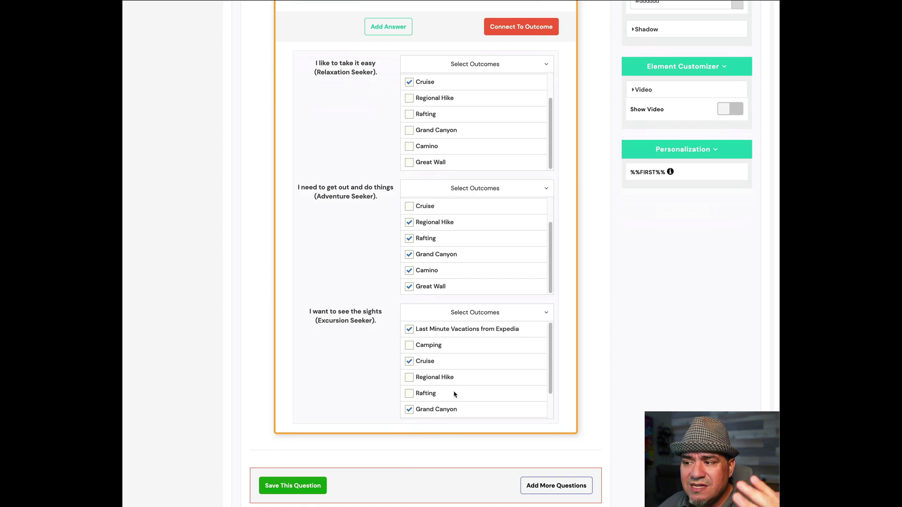
scroll(455, 394, "down", 1)
scroll(455, 386, "up", 1)
scroll(455, 386, "up", 5)
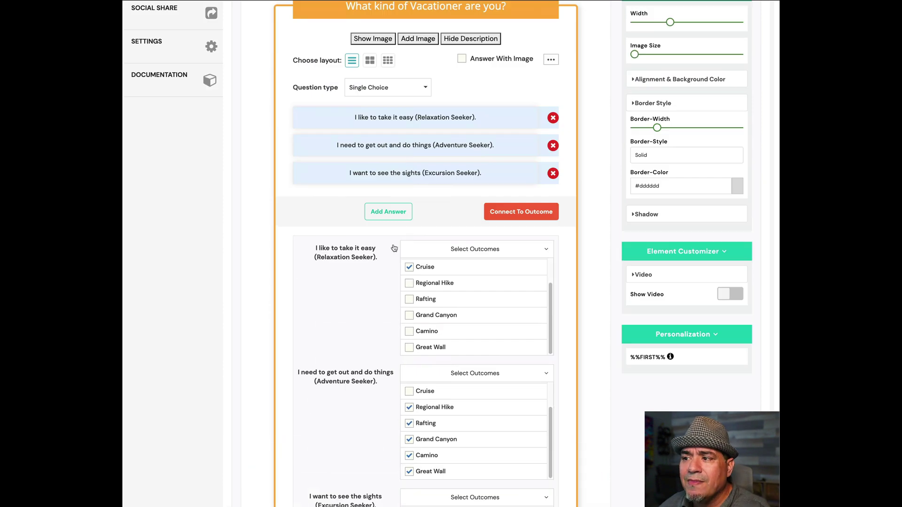
scroll(423, 101, "up", 5)
- On Question 3, check outcomes mapped to the wing-it and schedule-ahead answers
left_click(382, 125)
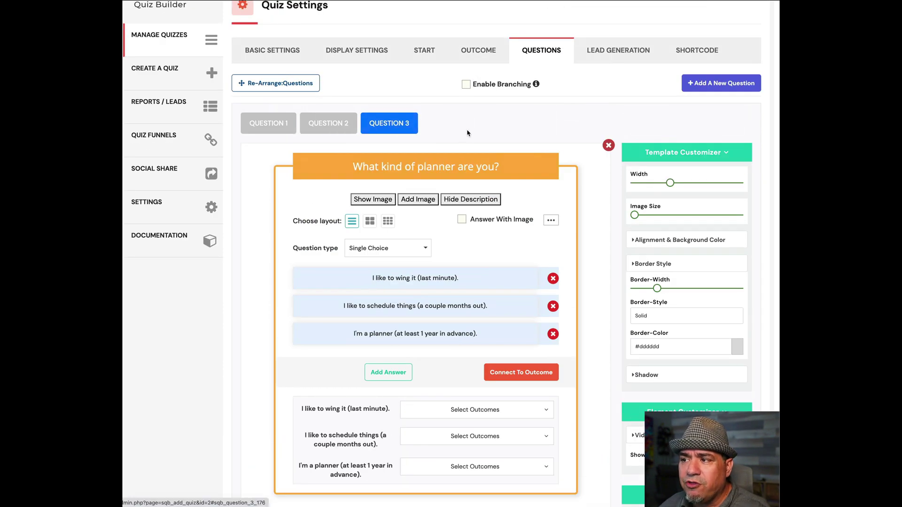
scroll(422, 309, "down", 5)
left_click(450, 235)
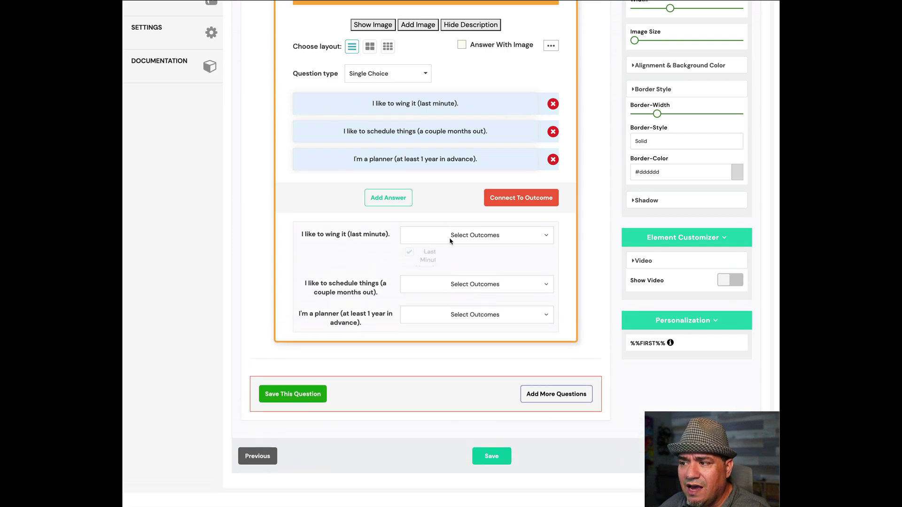
left_click(448, 364)
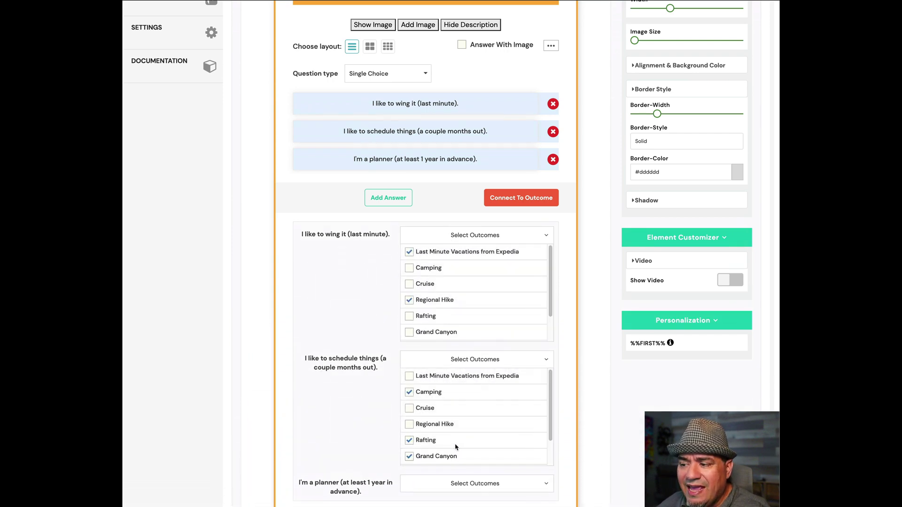
scroll(338, 301, "up", 5)
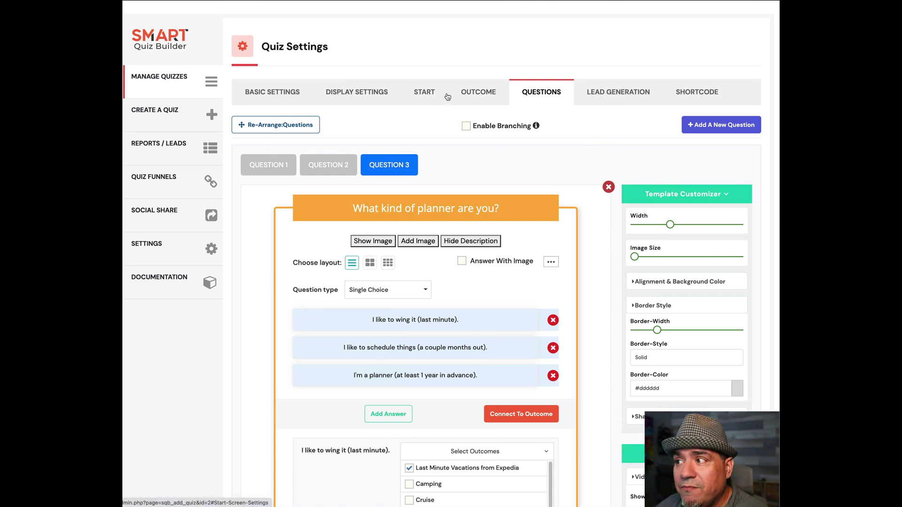
- Go through Lead Generation to the Shortcode tab showing [SmartQuizBuilder id=2][/SmartQuizBuilder]
left_click(614, 97)
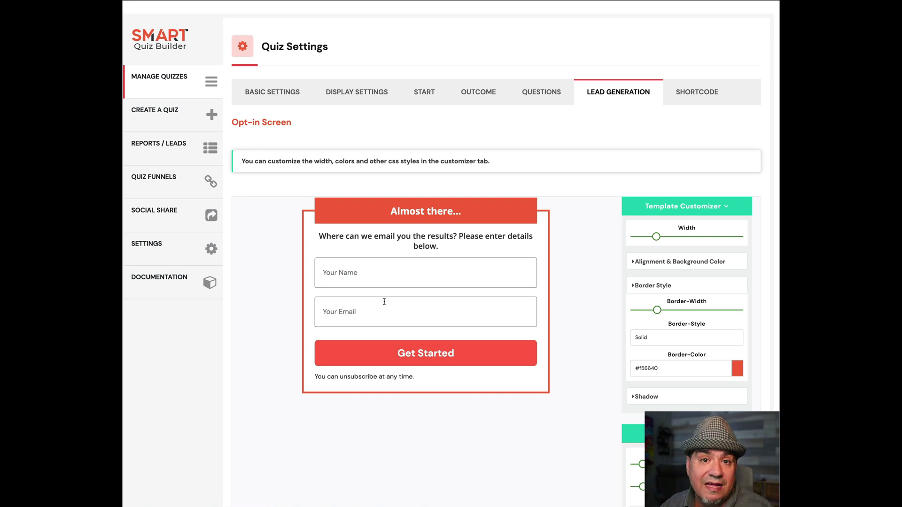
left_click(696, 99)
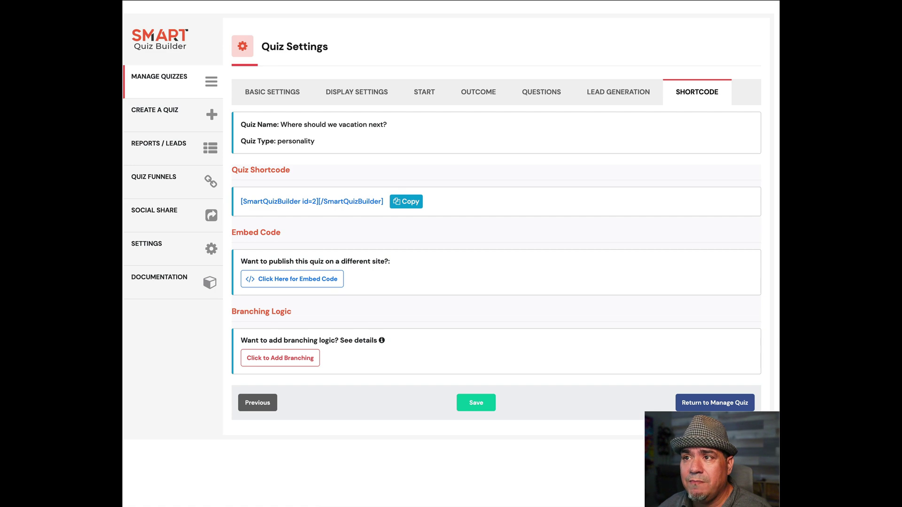
- Open chrislema.com's Vacation Test page in a new Brave tab
key("ctrl+t")
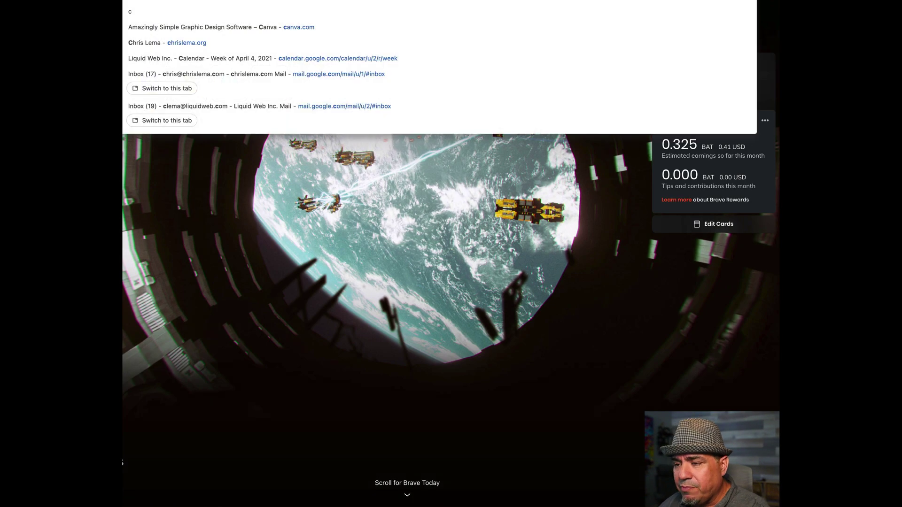
type("chrislema")
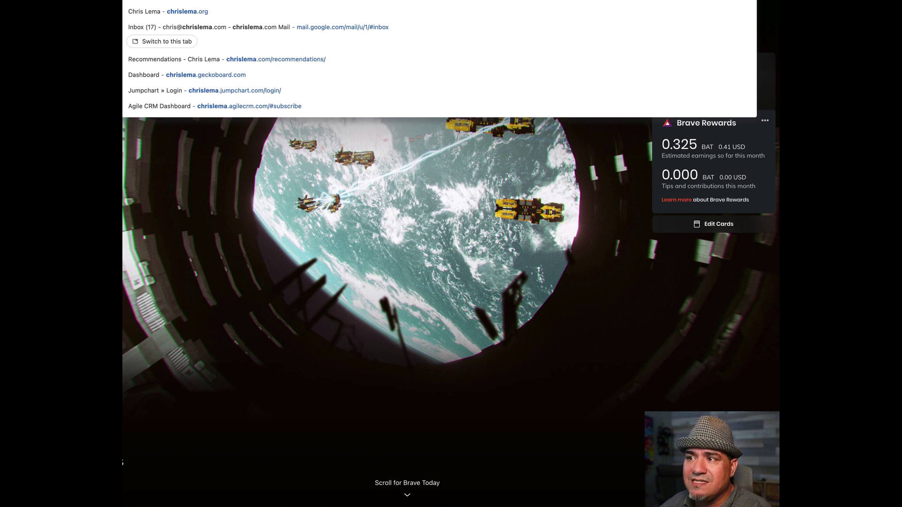
type(".com")
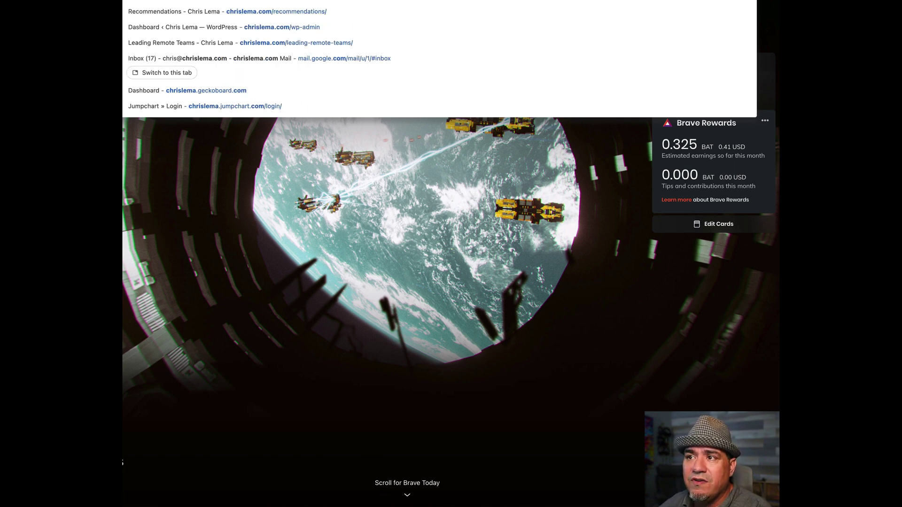
key("Escape")
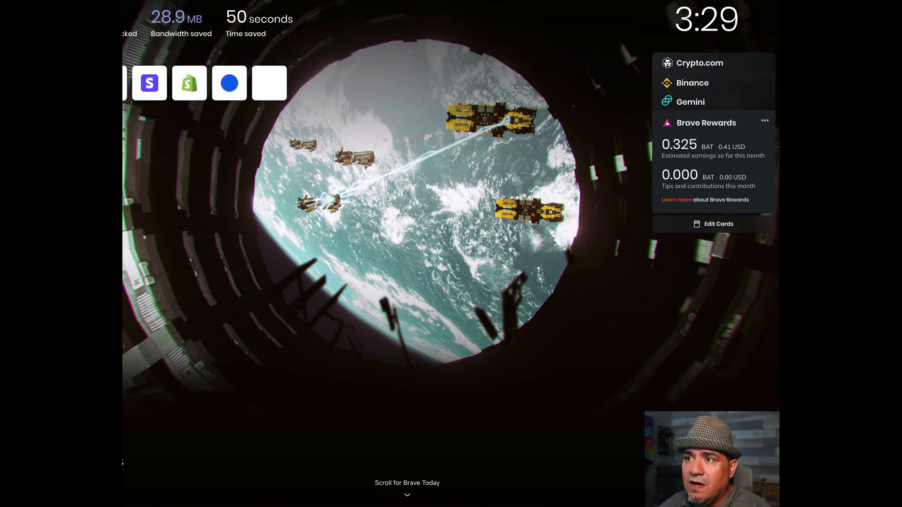
key("Down")
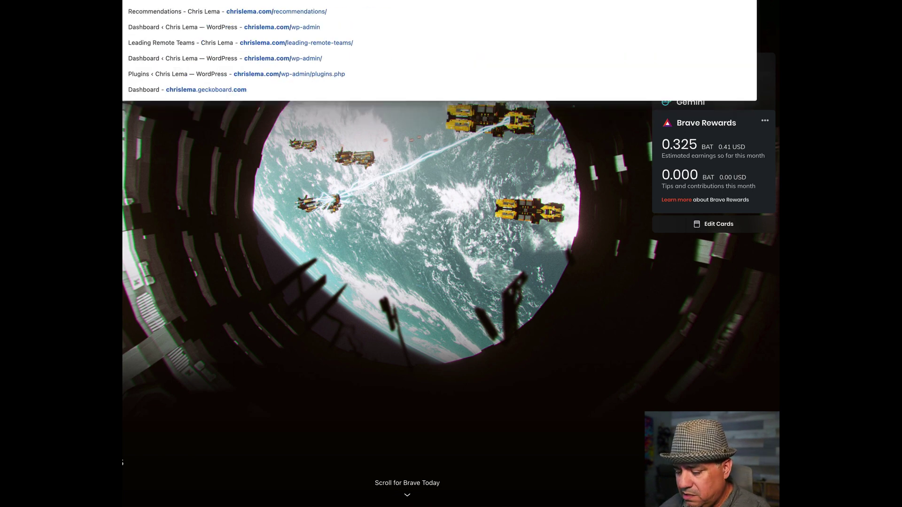
key("Escape")
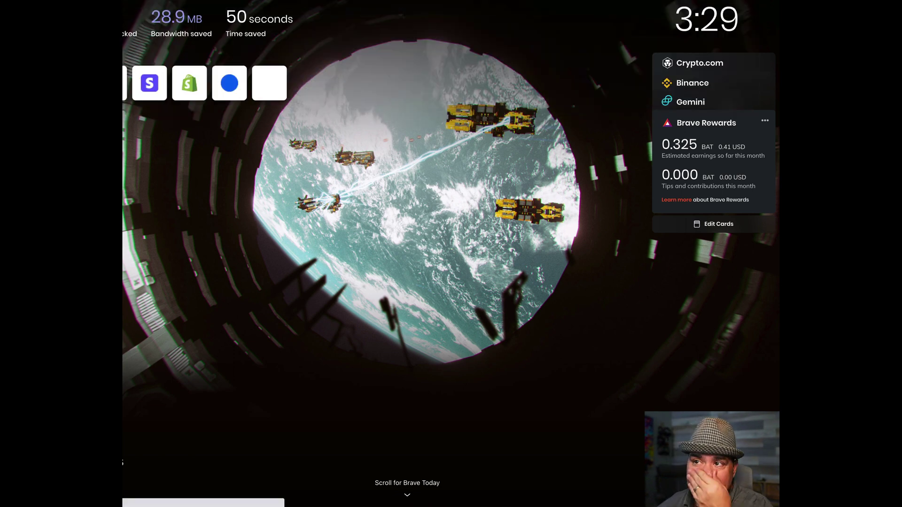
key("Return")
scroll(265, 261, "down", 2)
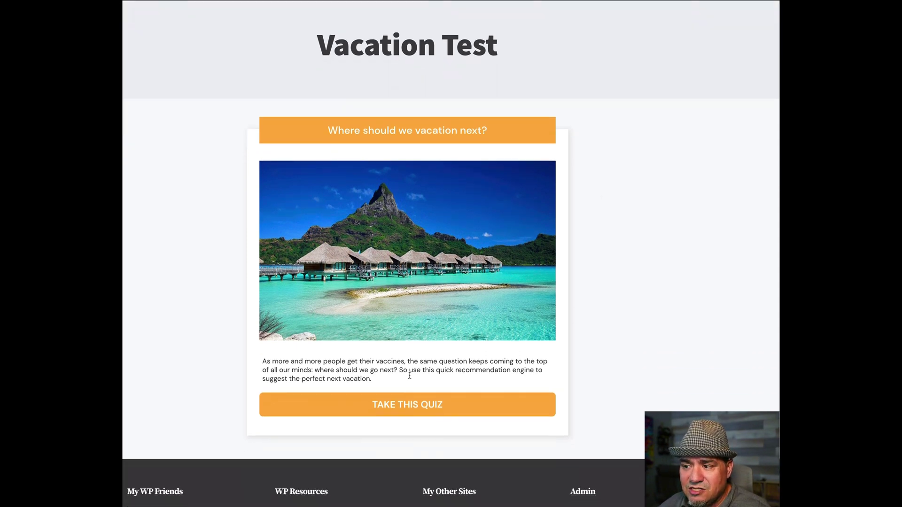
- Take the quiz, answer the spender question, then choose 'I like to take it easy (Relaxation Seeker)'
left_click(401, 404)
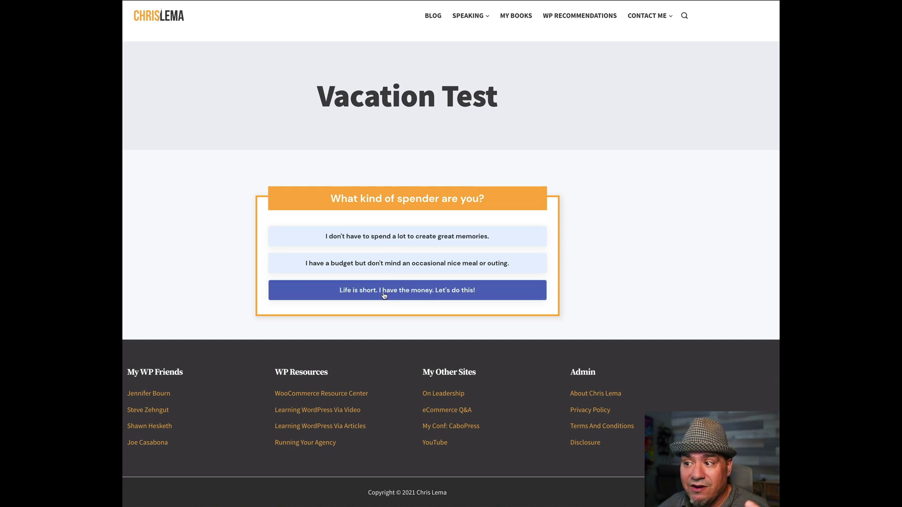
left_click(381, 266)
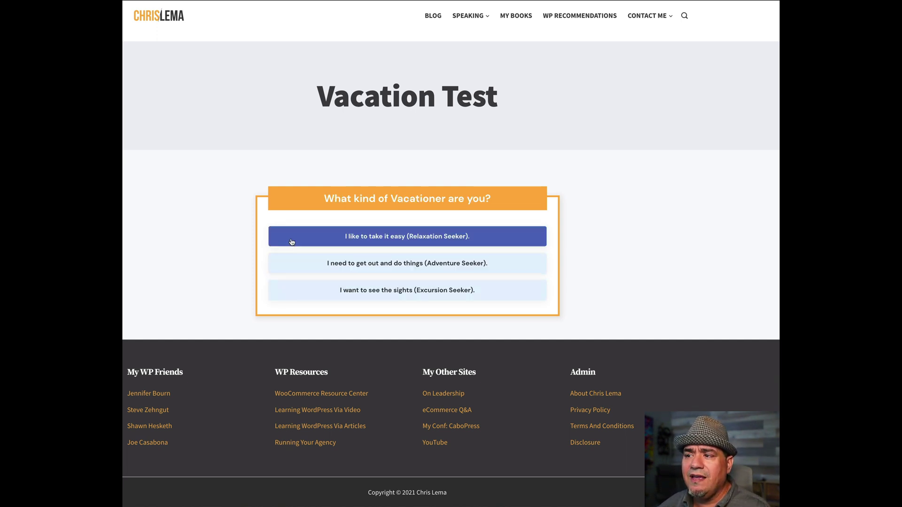
left_click(405, 239)
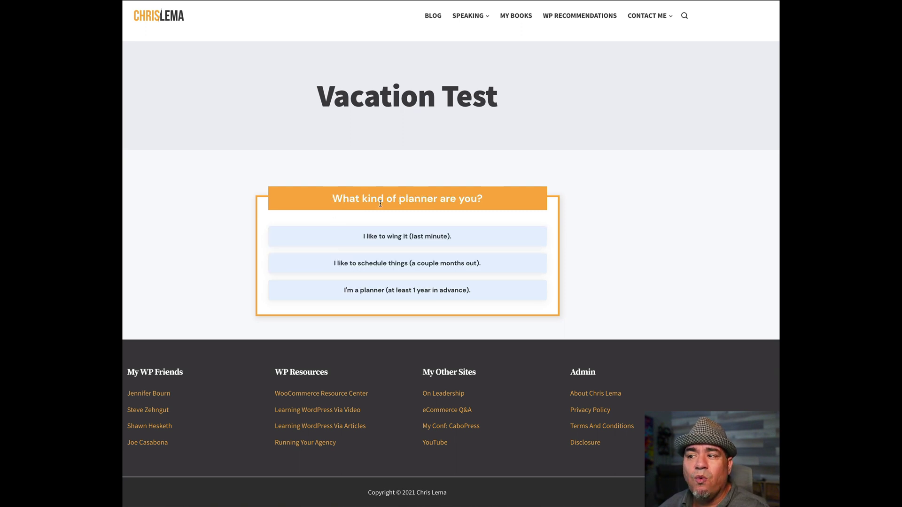
- Answer 'I like to schedule things (a couple months out).' to get the Cruise result, then follow SEARCH FOR A CRUISE
left_click(370, 270)
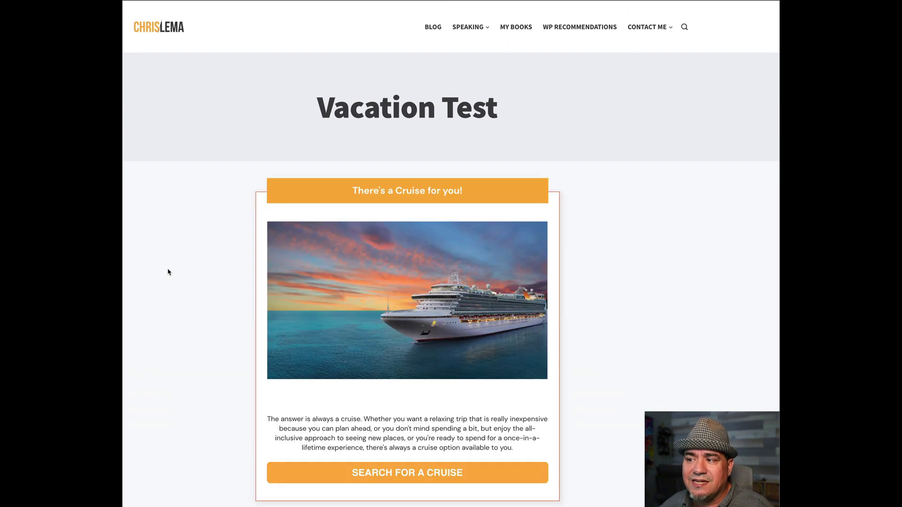
scroll(172, 286, "down", 2)
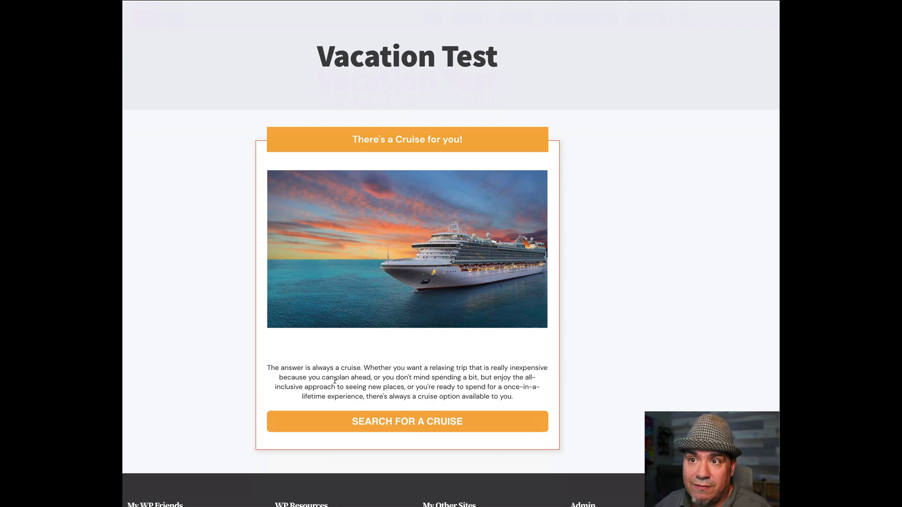
left_click(394, 422)
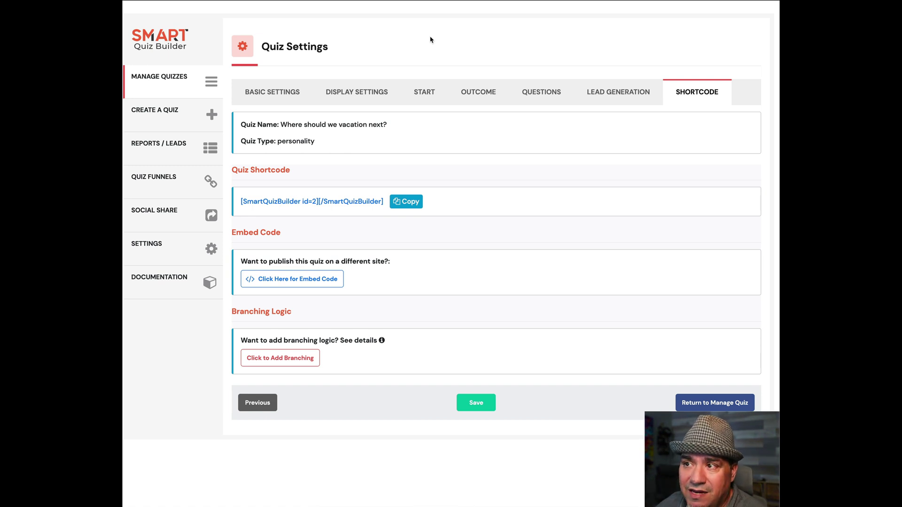
- Move through the Basic Settings and Outcome tabs back to the Questions editor at Question 3
left_click(271, 90)
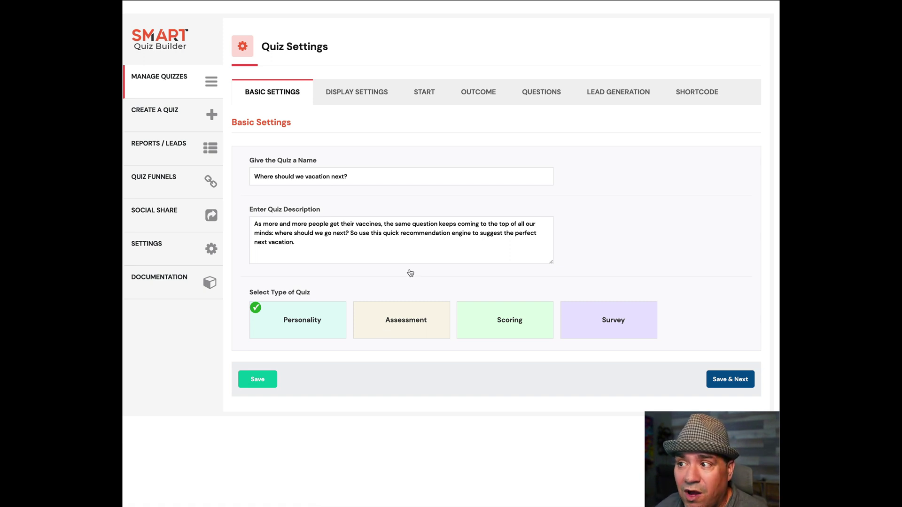
left_click(479, 97)
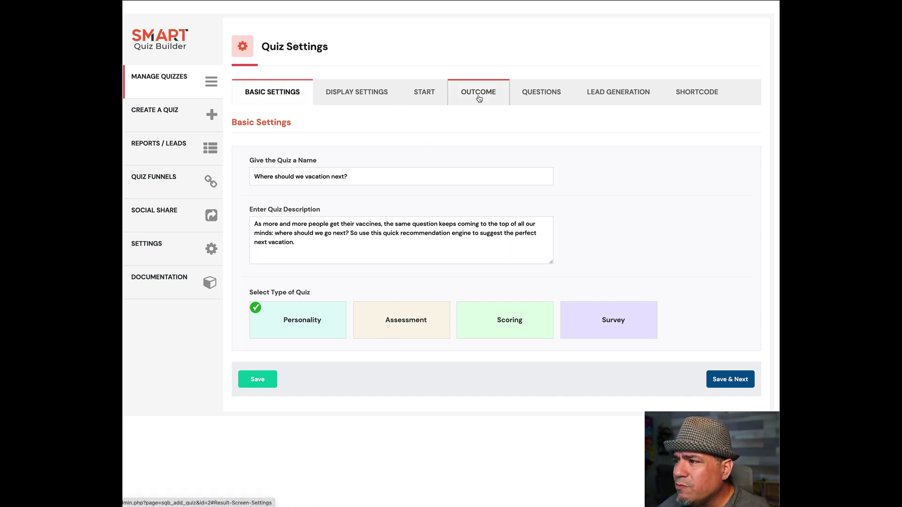
left_click(531, 93)
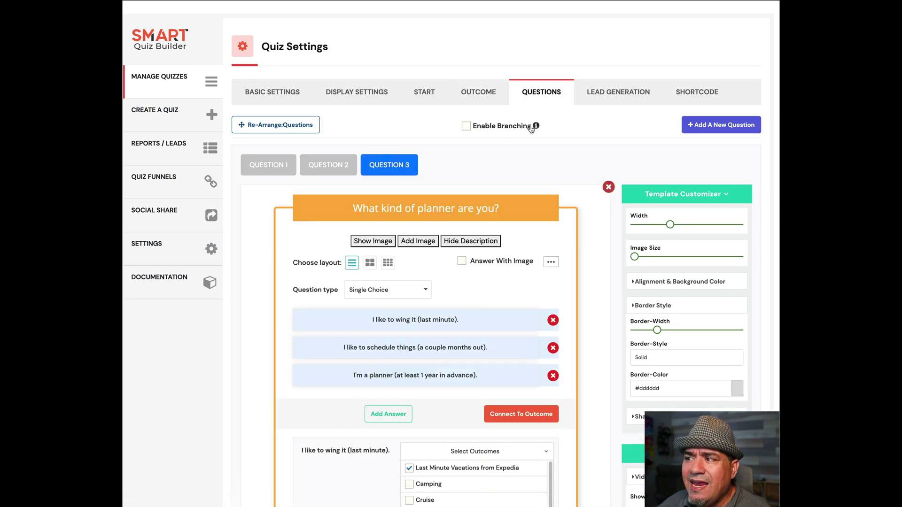
mouse_move(535, 128)
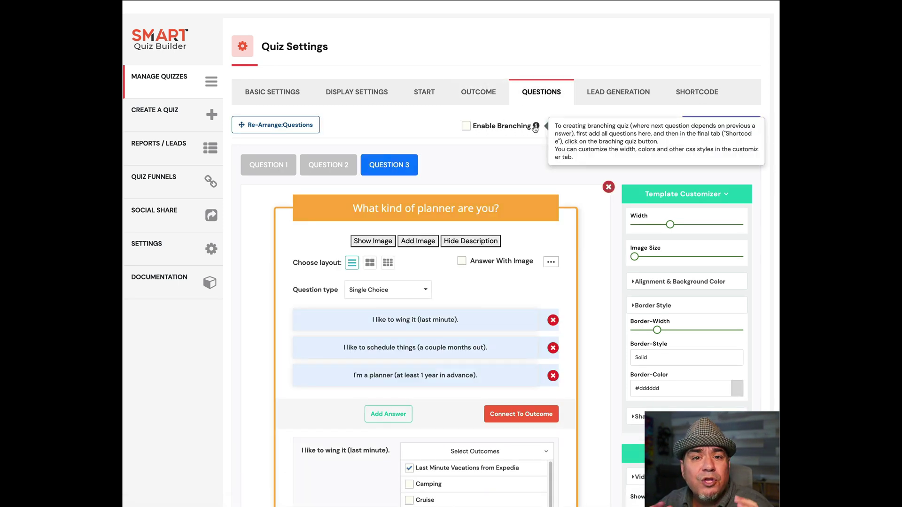